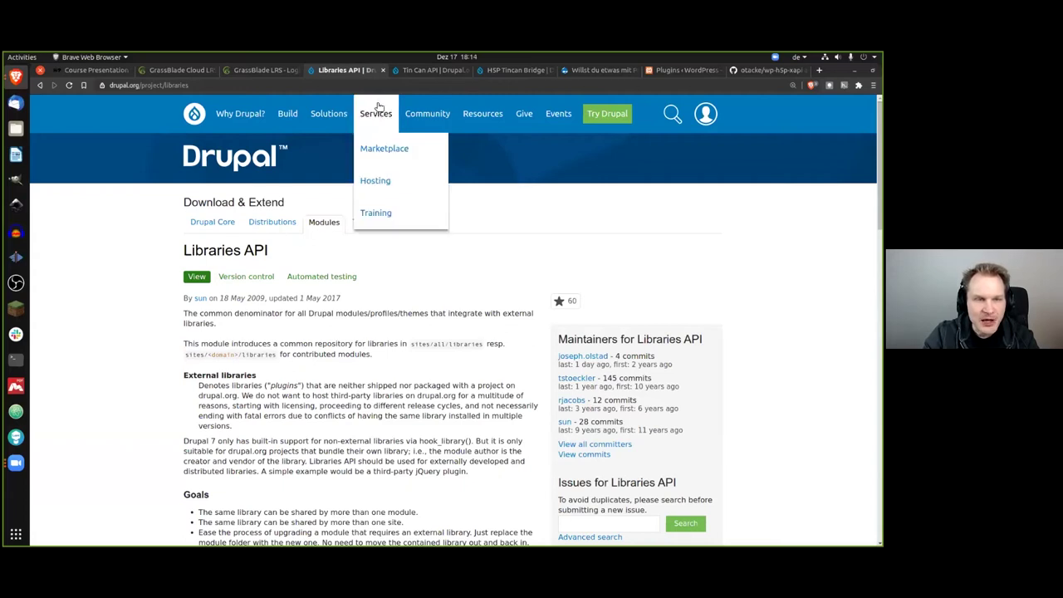
Review the Tin Can API and H5P Tincan Bridge module pages on drupal.org
left_click(418, 75)
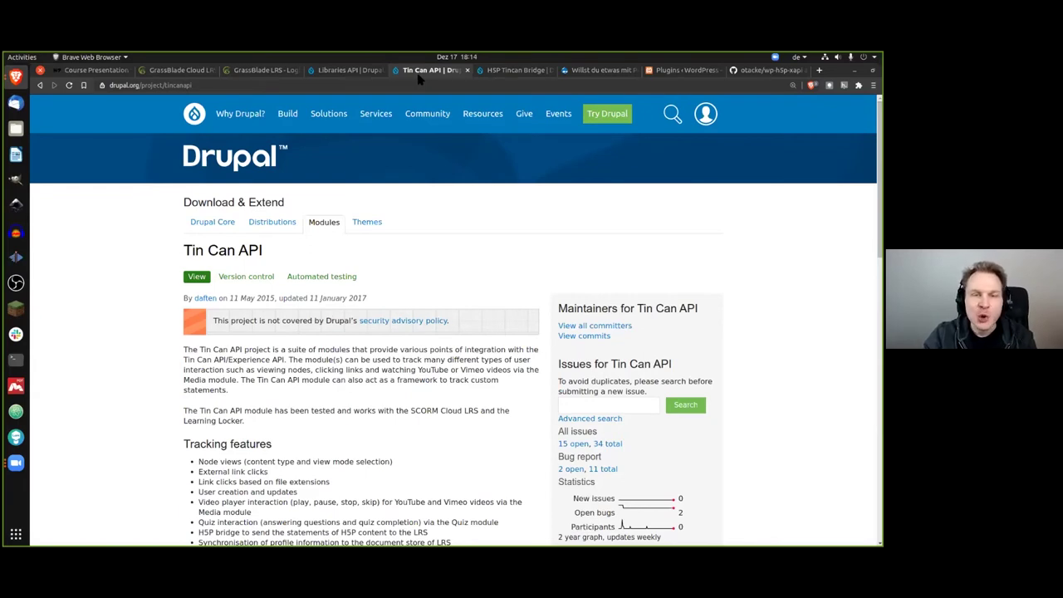
left_click(494, 75)
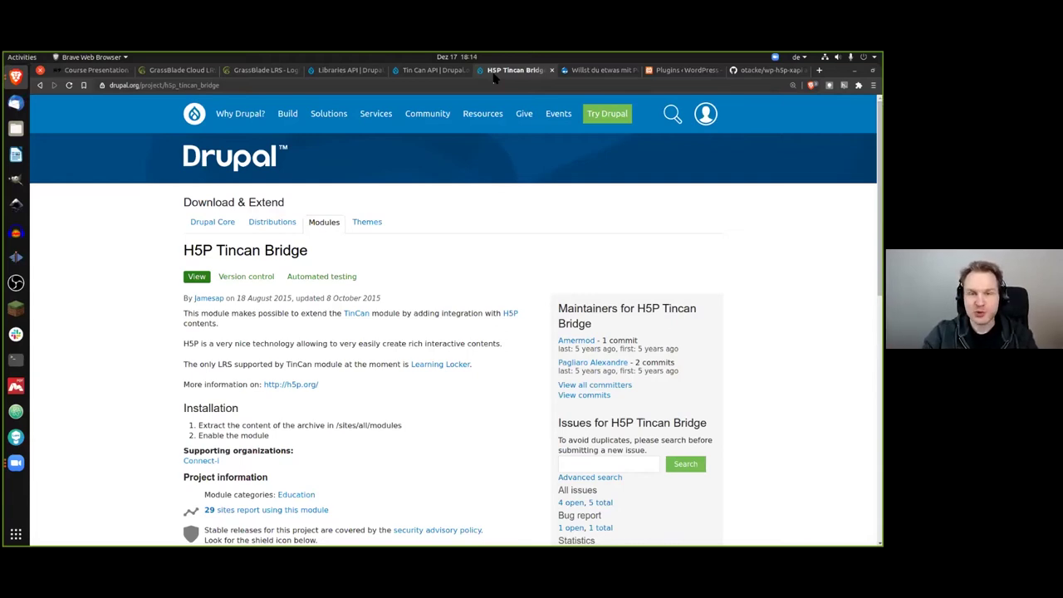
On the local Drupal site, open the configuration of the Tin Can API module from the installed modules
left_click(595, 71)
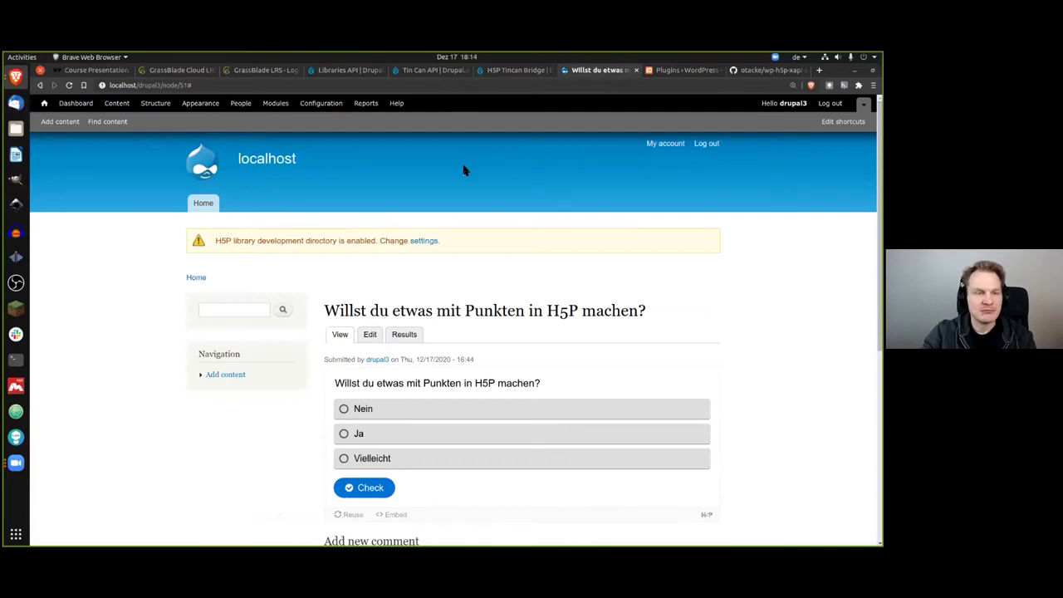
left_click(282, 109)
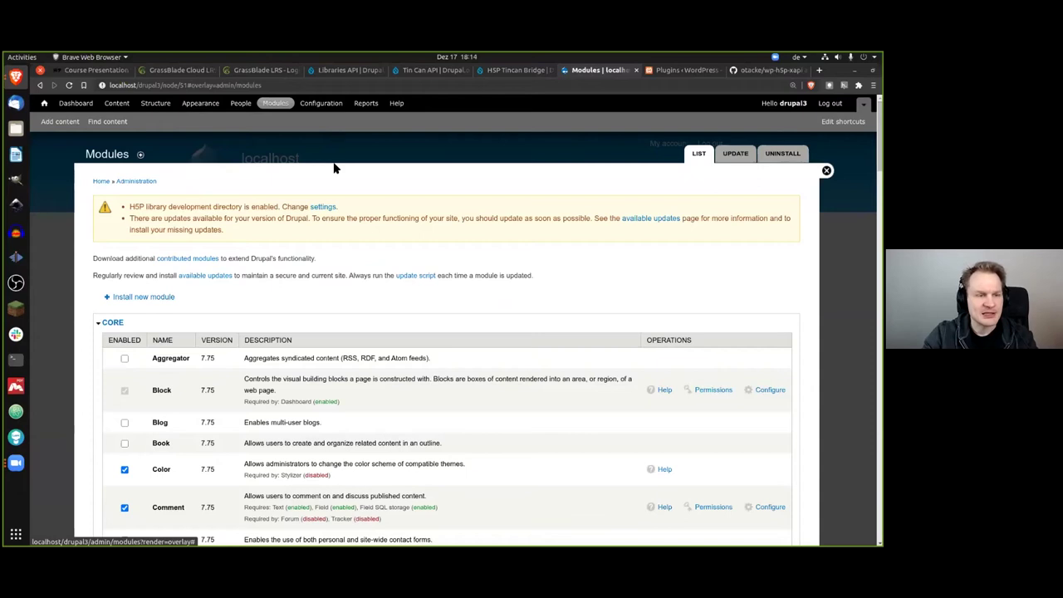
scroll(335, 168, "down", 1)
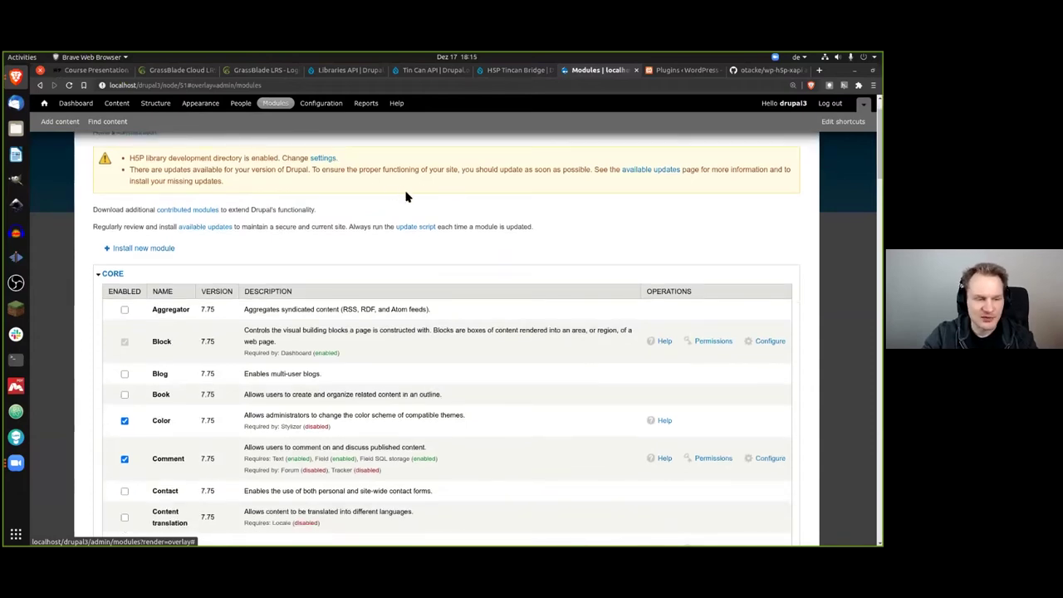
scroll(406, 196, "down", 2)
scroll(406, 197, "down", 15)
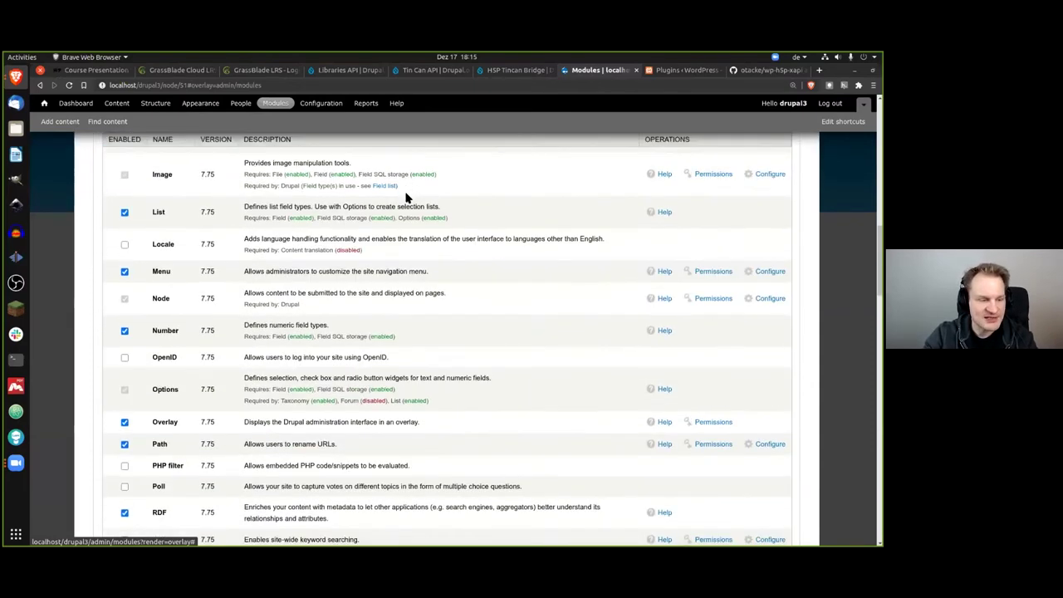
scroll(406, 196, "down", 12)
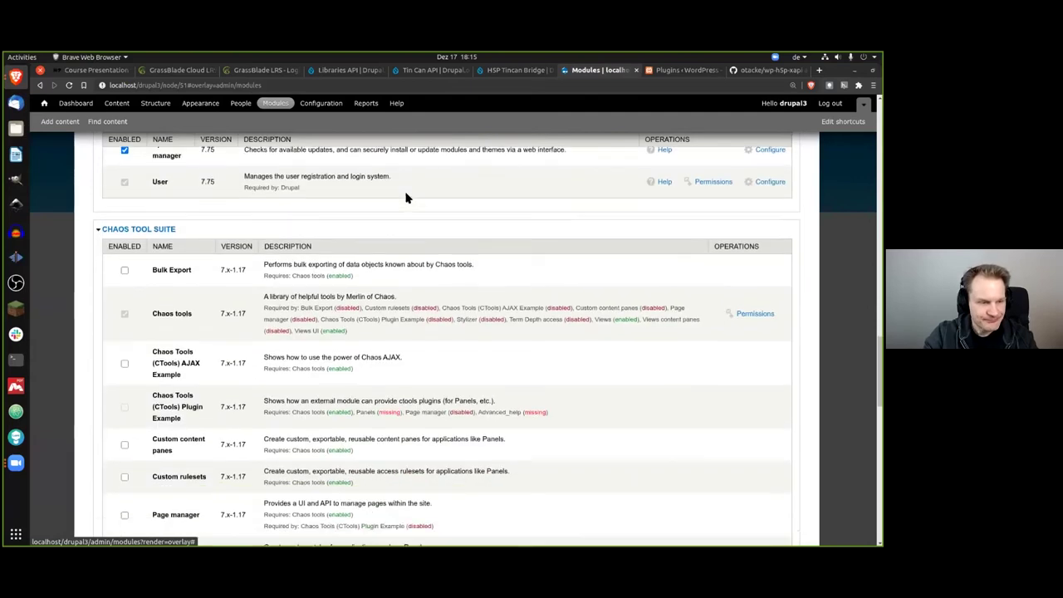
scroll(406, 196, "down", 10)
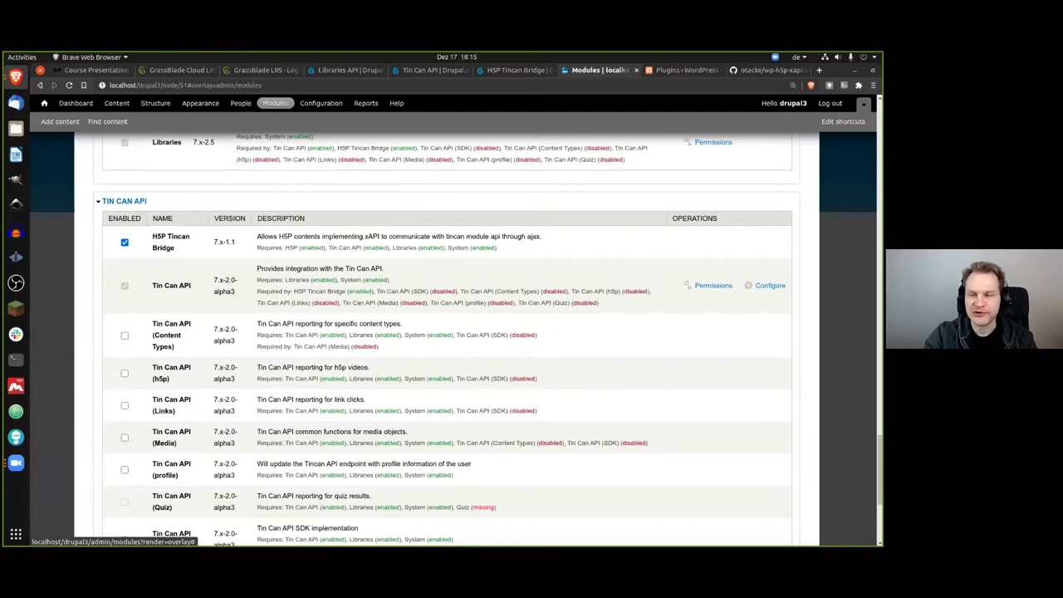
left_click(769, 285)
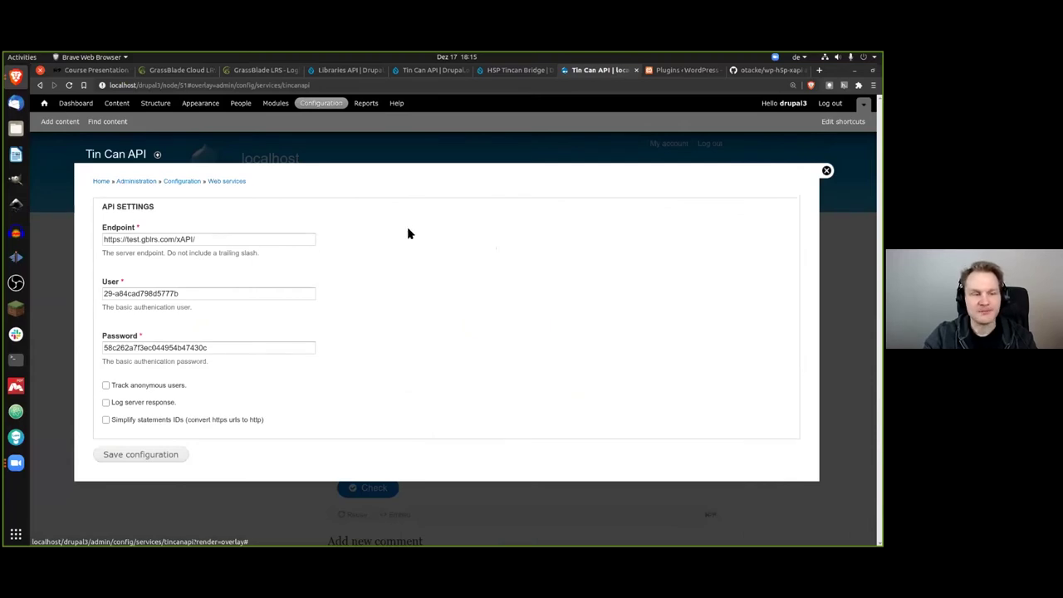
Compare the Tin Can API endpoint and credentials with the GrassBlade LRS API details, then save the configuration and close it
left_click(246, 74)
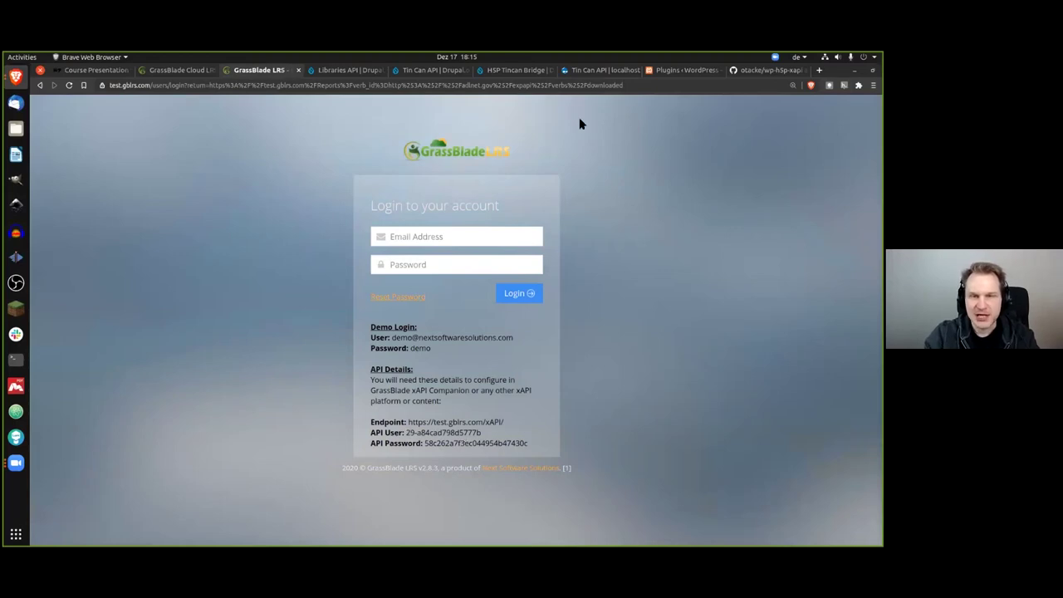
left_click(603, 71)
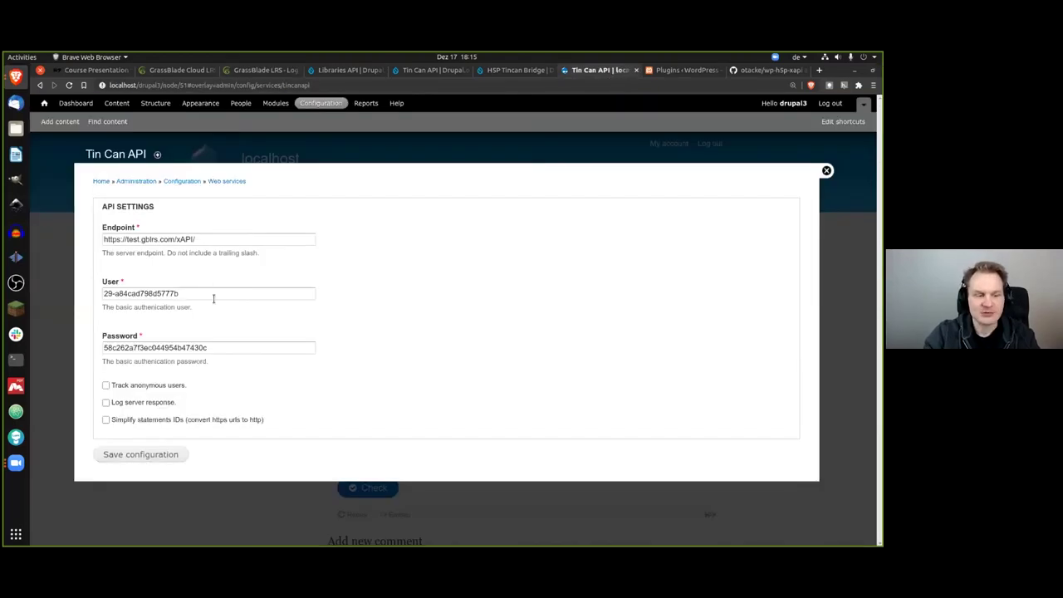
left_click(176, 459)
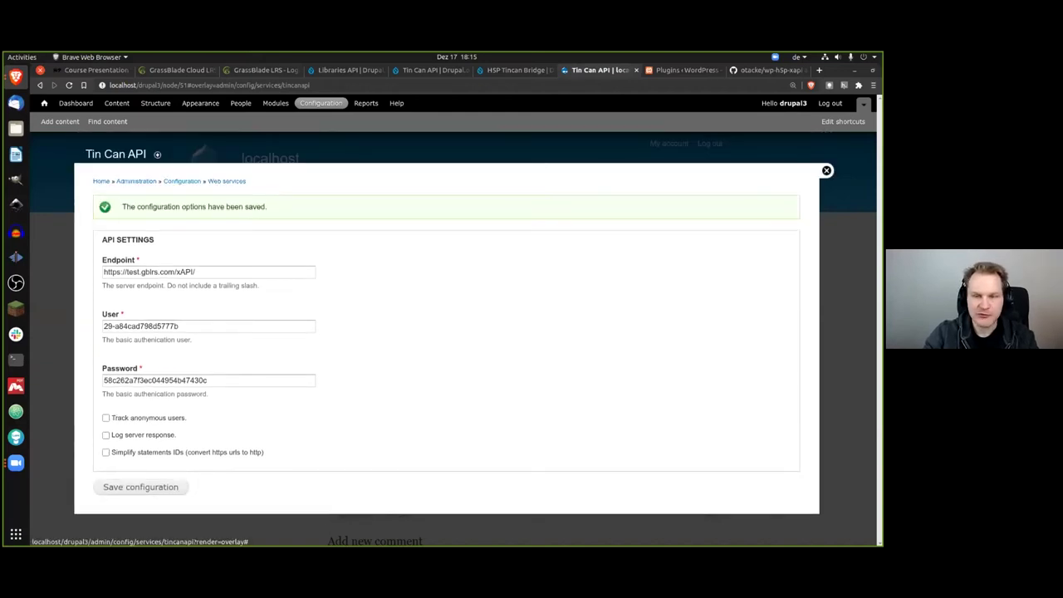
left_click(826, 170)
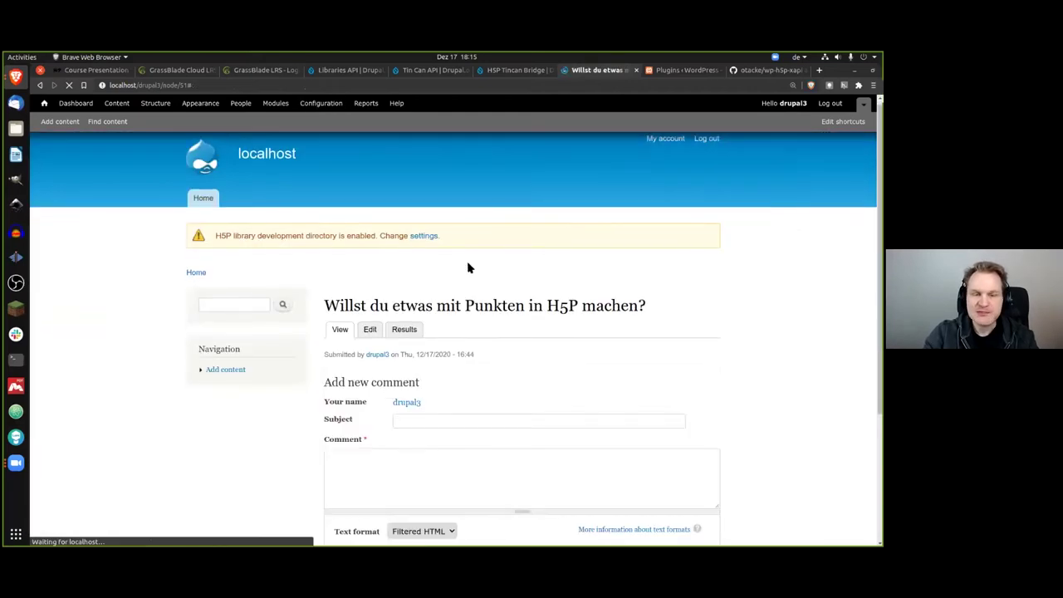
Answer the H5P question "Willst du etwas mit Punkten in H5P machen?" with Vielleicht and check the answer
scroll(329, 271, "down", 2)
scroll(324, 273, "down", 2)
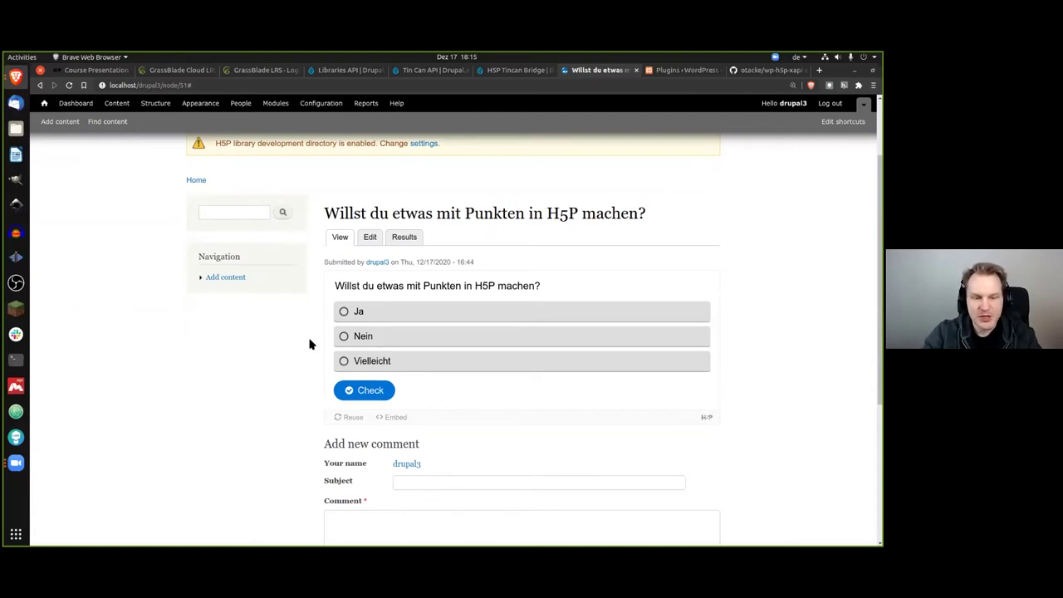
left_click(383, 363)
left_click(381, 394)
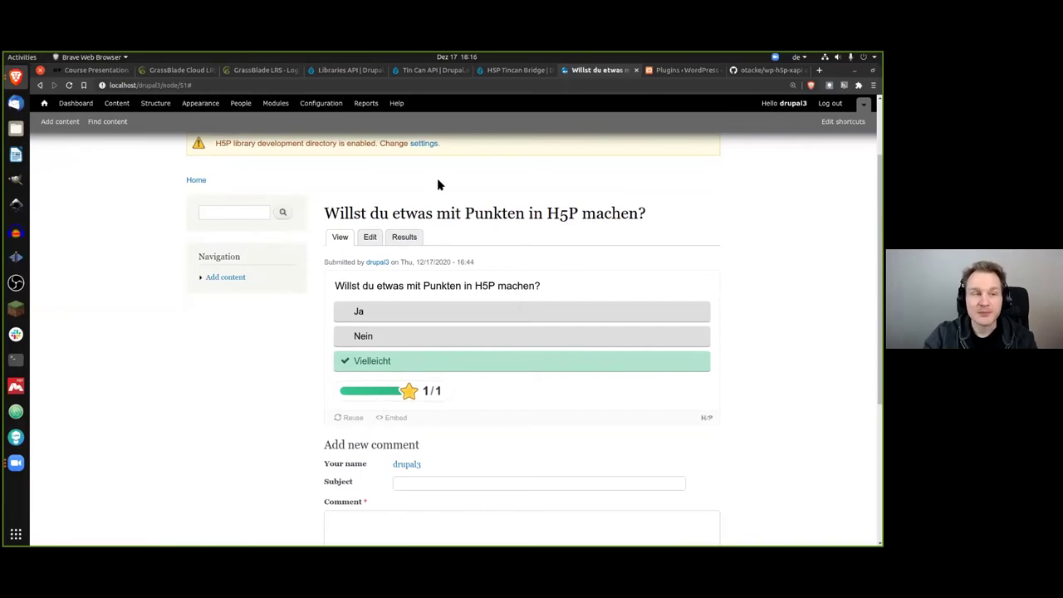
Log in to GrassBlade LRS with the demo account's e-mail address and password shown on the login page
left_click(247, 71)
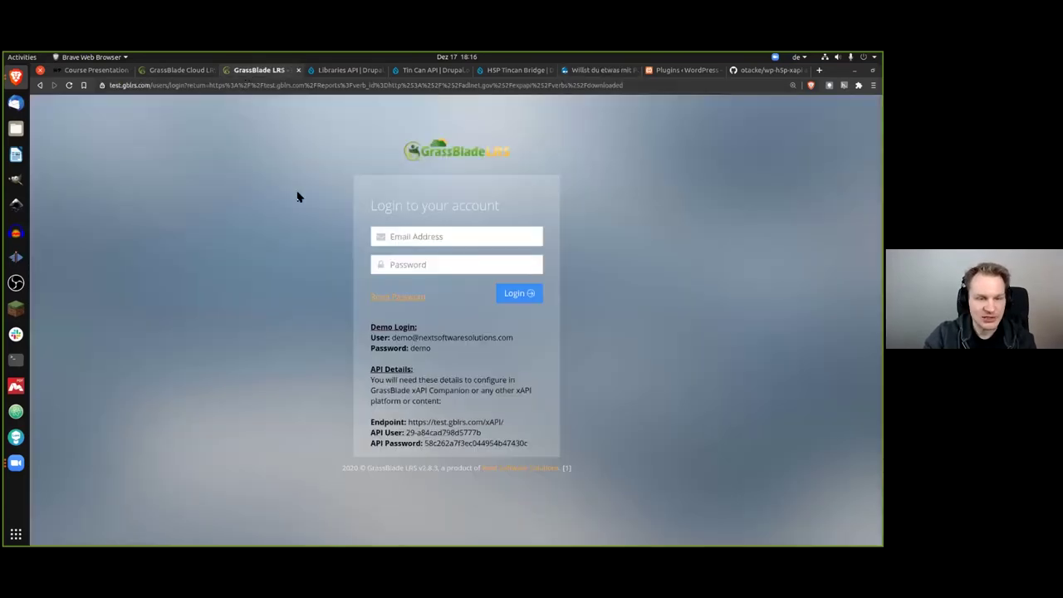
left_click_drag(392, 337, 533, 342)
key("ctrl+c")
left_click(442, 237)
key("ctrl+v")
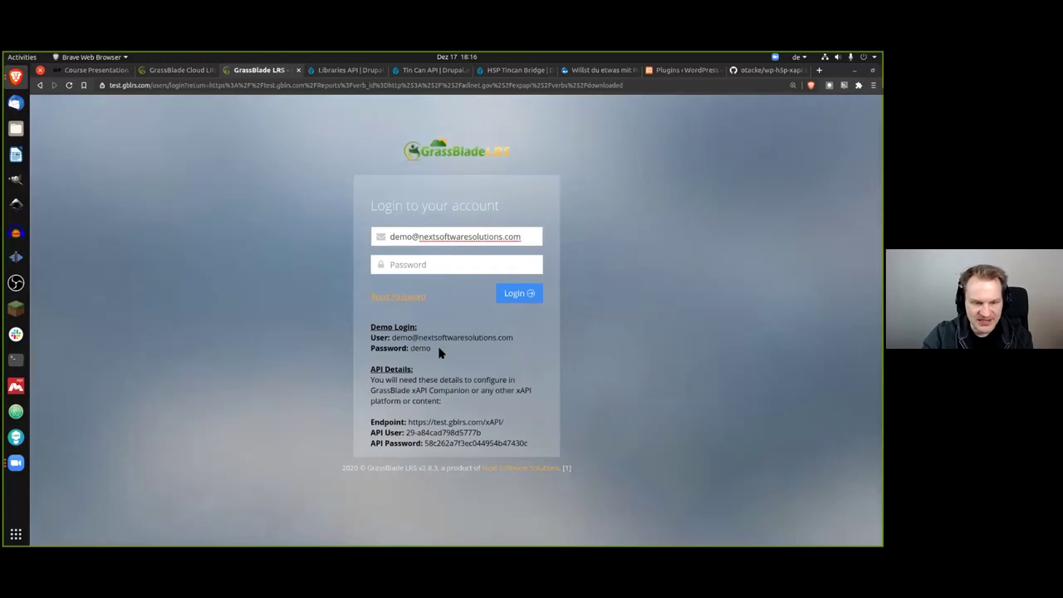
double_click(438, 349)
left_click(413, 266)
key("ctrl+v")
left_click(521, 294)
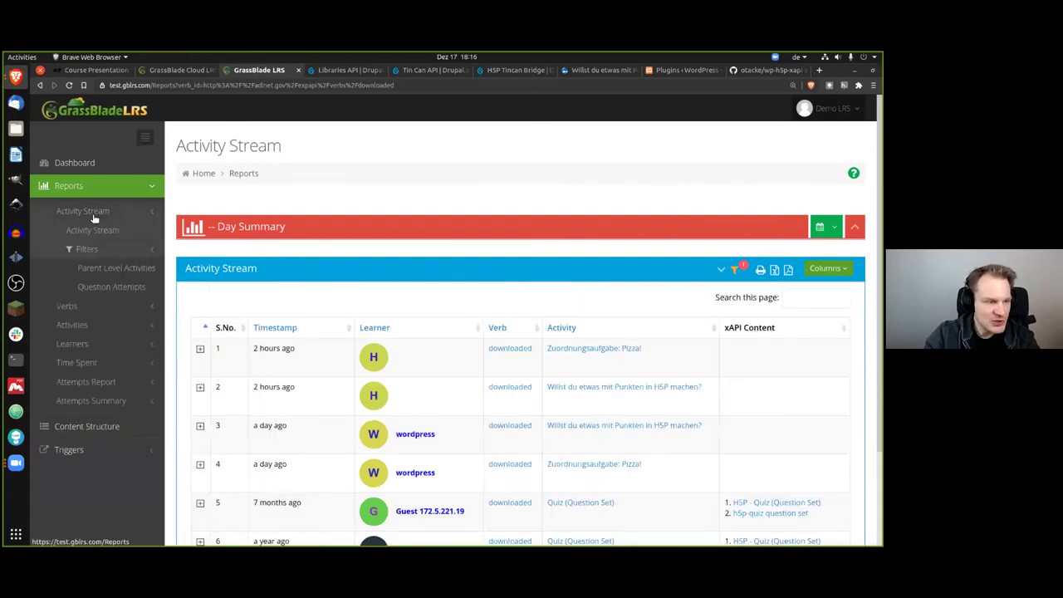
Show the unfiltered Activity Stream report, then narrow it to the activity "Willst du etwas mit Punkten in H5P machen?"
left_click(83, 211)
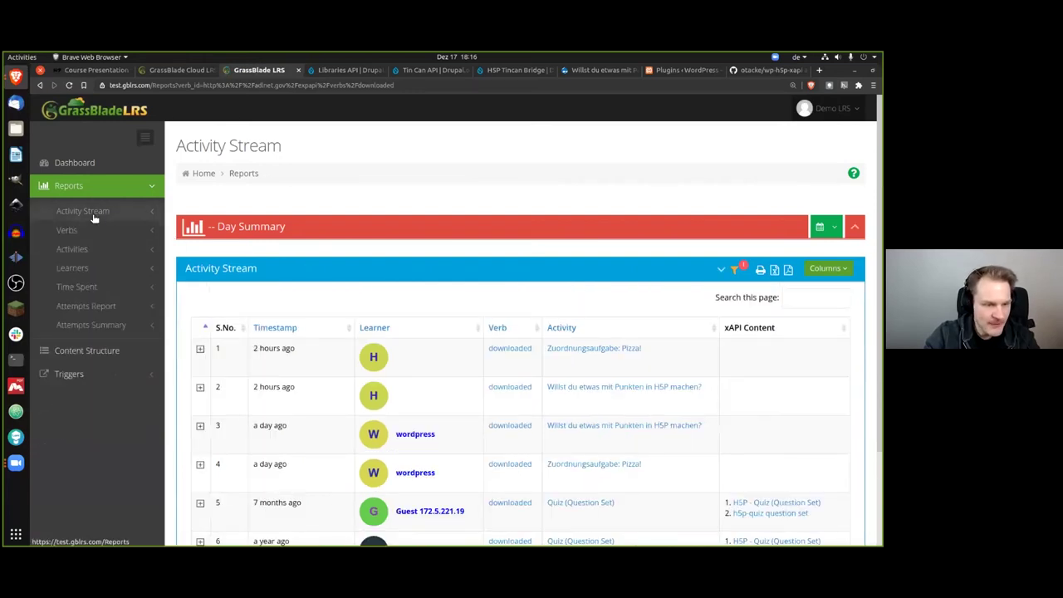
left_click(92, 213)
left_click(89, 232)
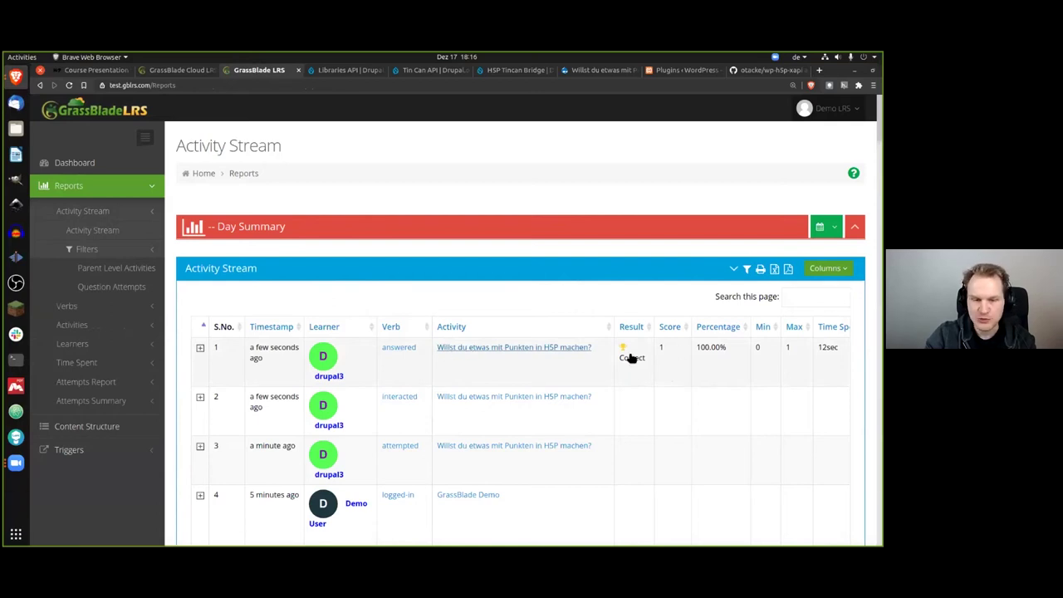
left_click(489, 352)
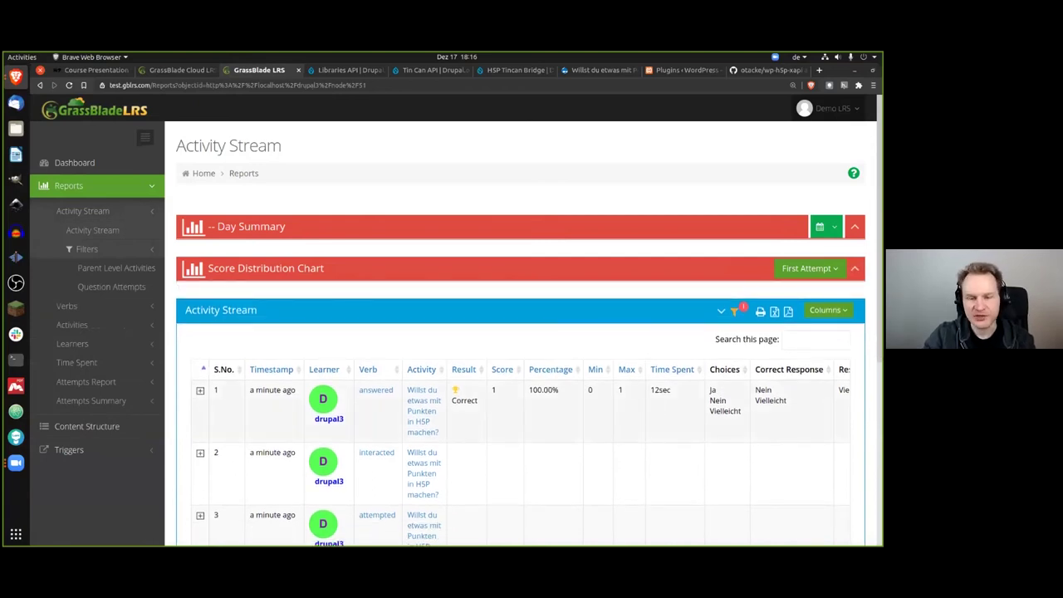
scroll(531, 414, "down", 1)
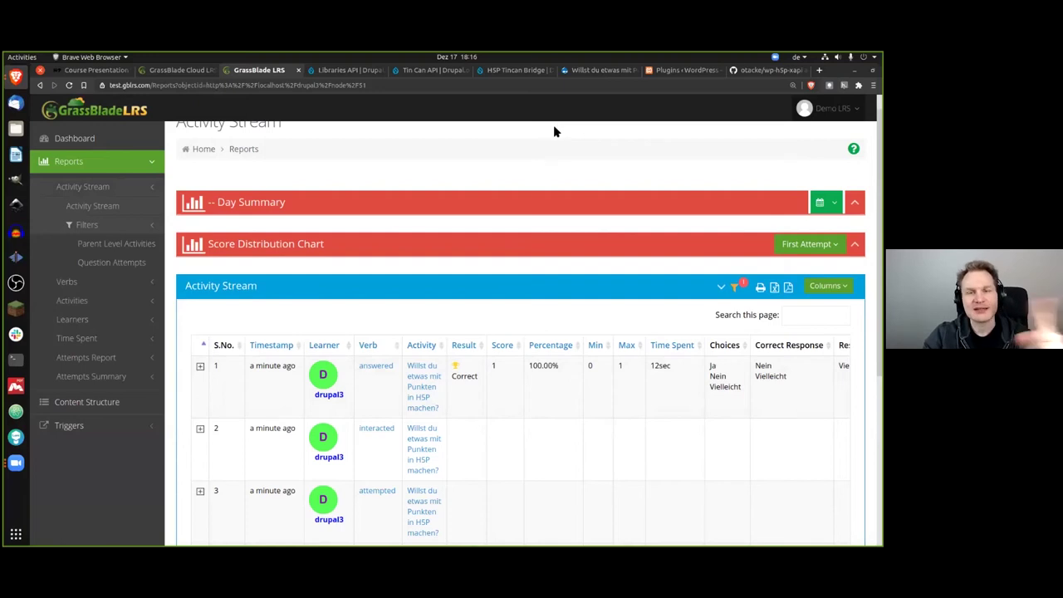
View the installed WordPress plugins, the otacke/wp-h5p-xapi fork on GitHub and its original tunapanda repository, and return to the fork
left_click(685, 73)
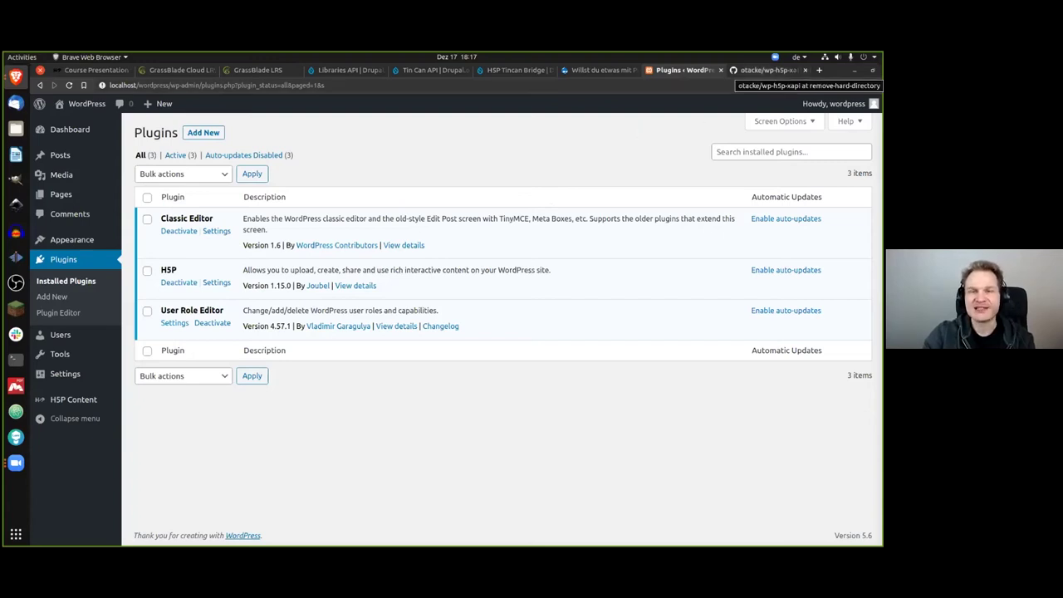
left_click(765, 70)
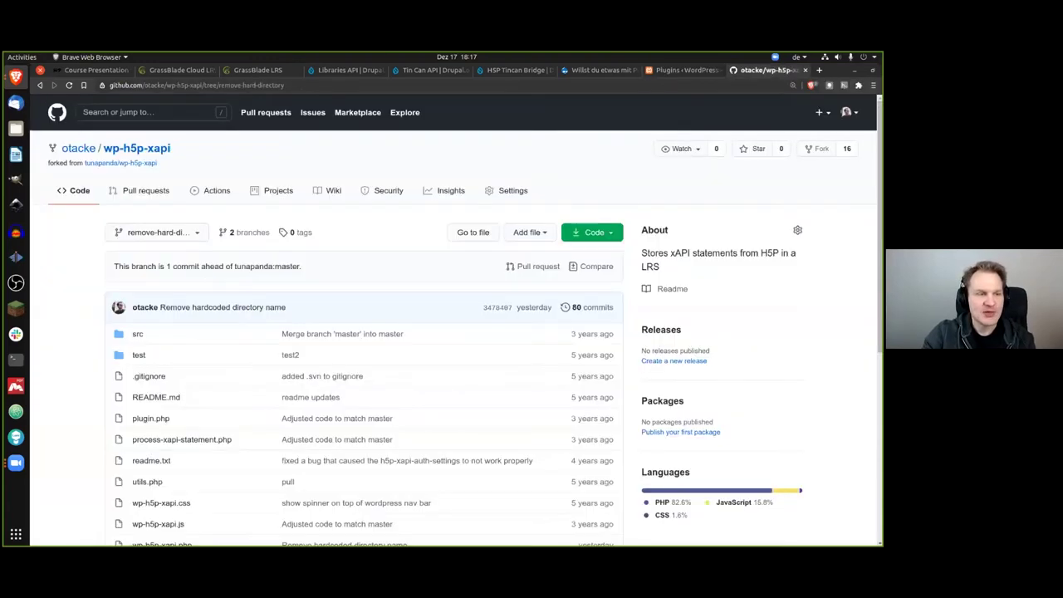
left_click(151, 165)
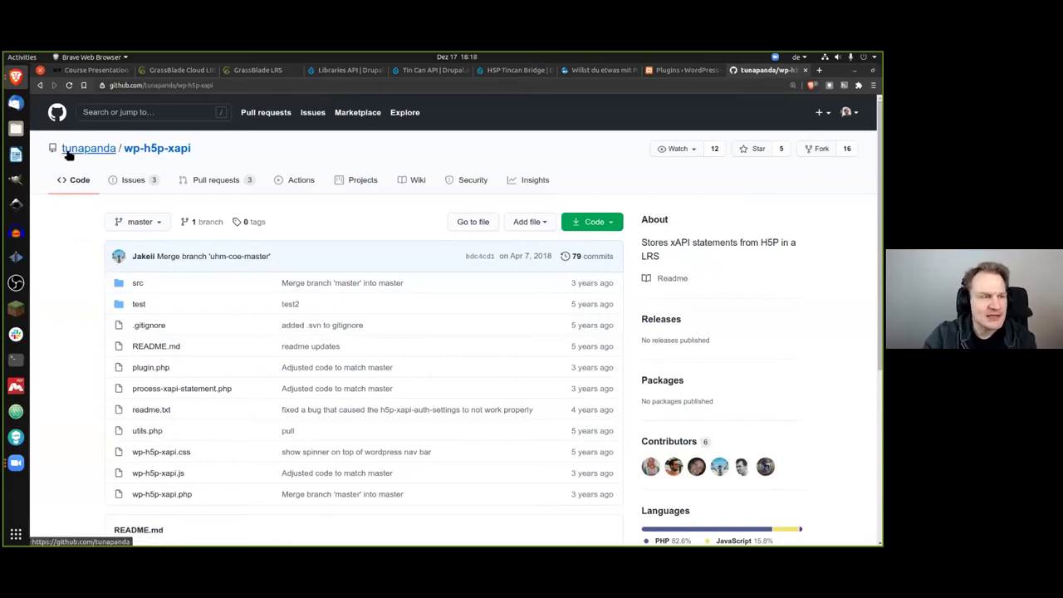
left_click(40, 86)
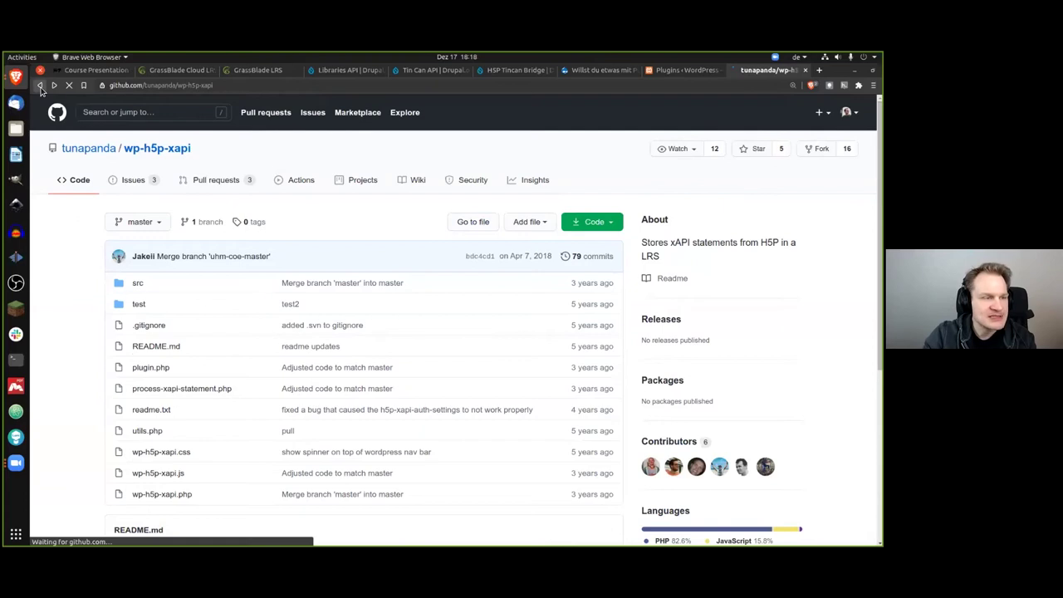
Download the remove-hard-directory branch of otacke/wp-h5p-xapi as a ZIP and save it to the Desktop as wp-h5p-xapi-remove-hard-directory.zip
left_click(302, 86)
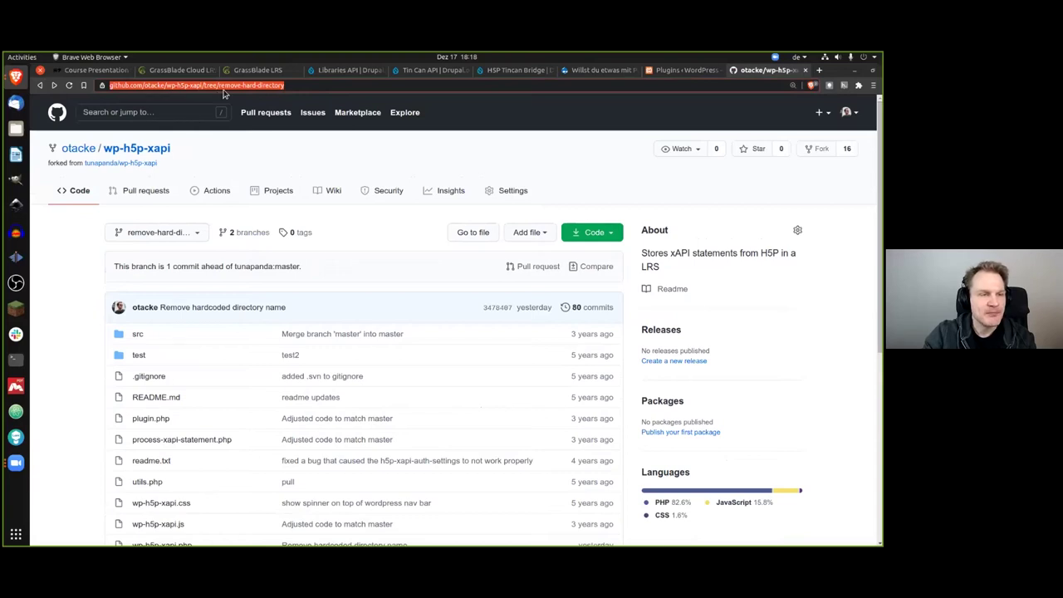
left_click(196, 135)
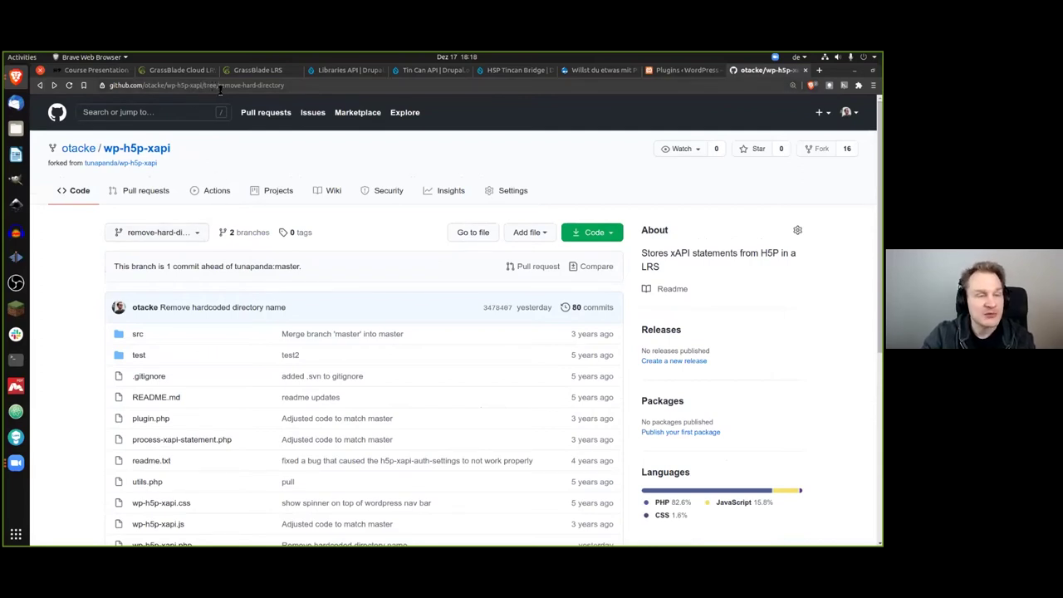
left_click(195, 236)
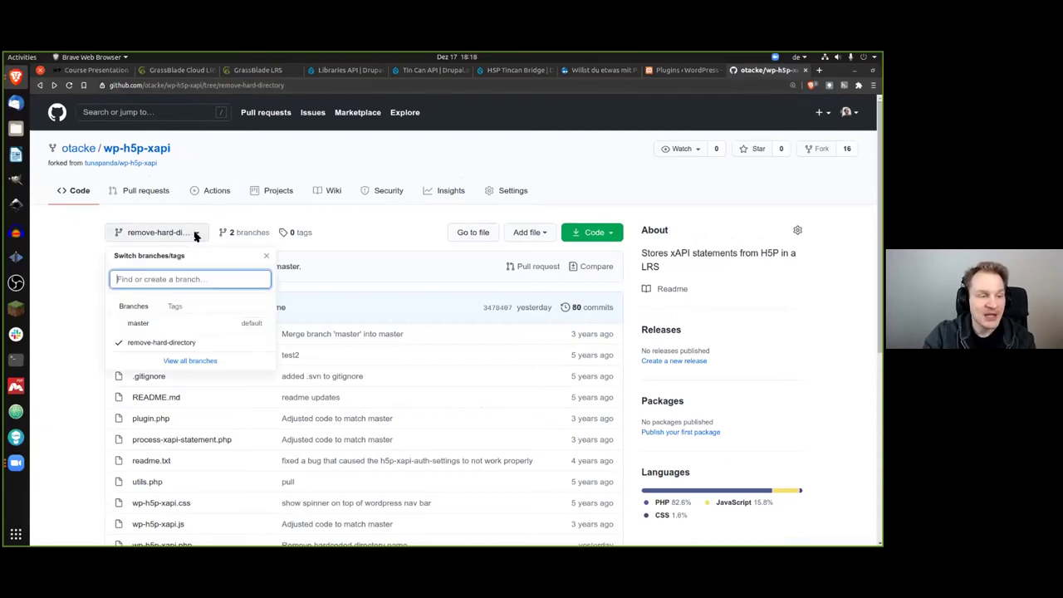
left_click(146, 344)
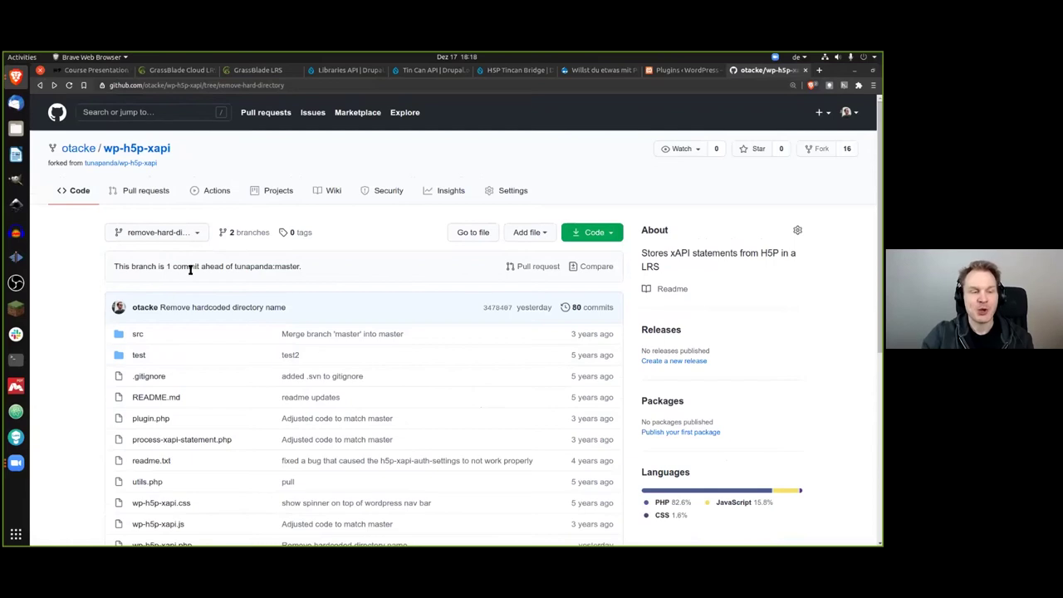
left_click(587, 238)
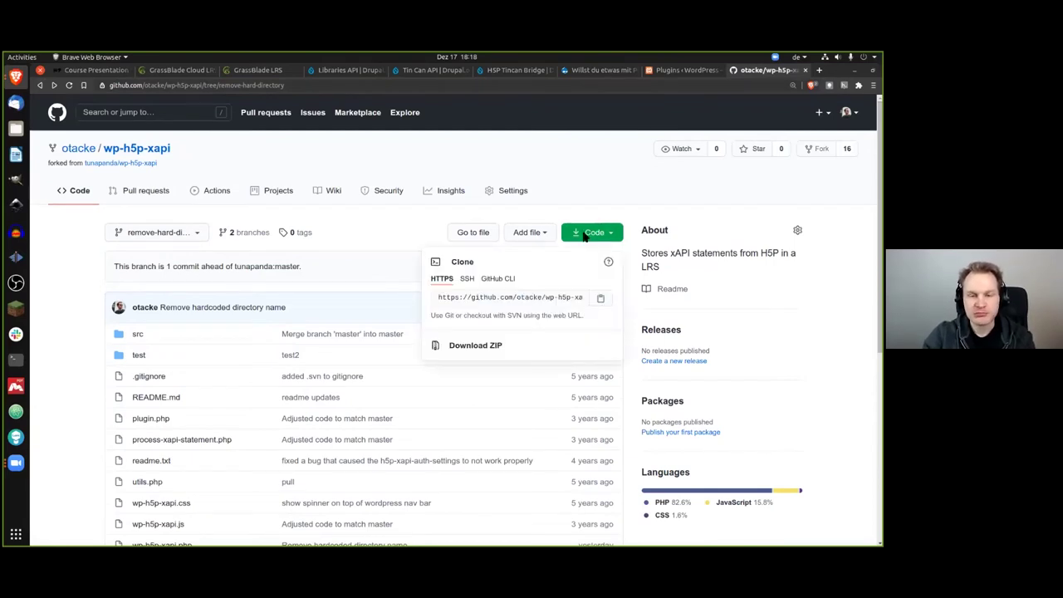
left_click(498, 346)
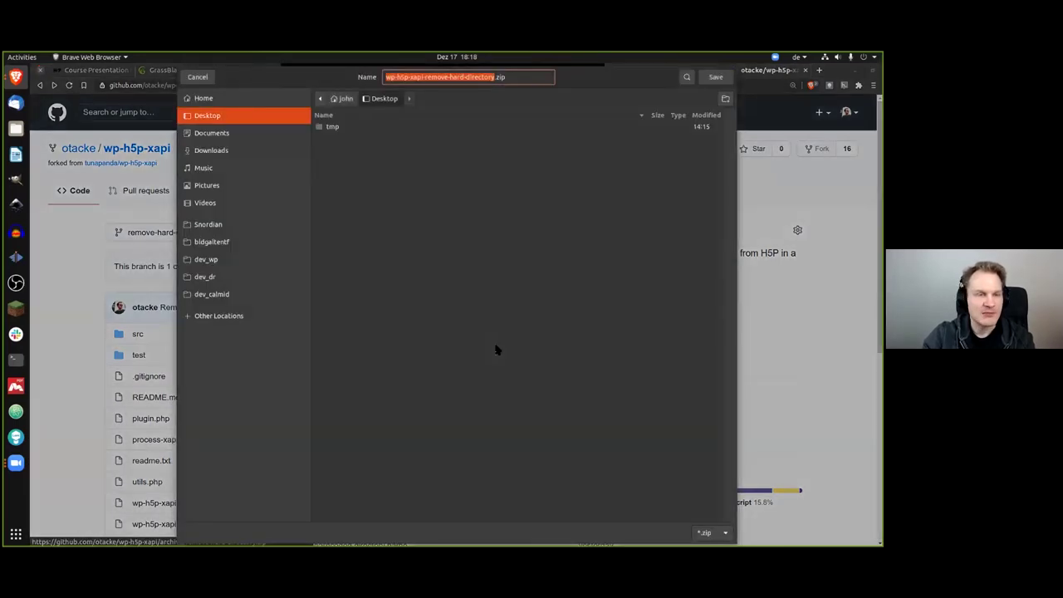
left_click(714, 77)
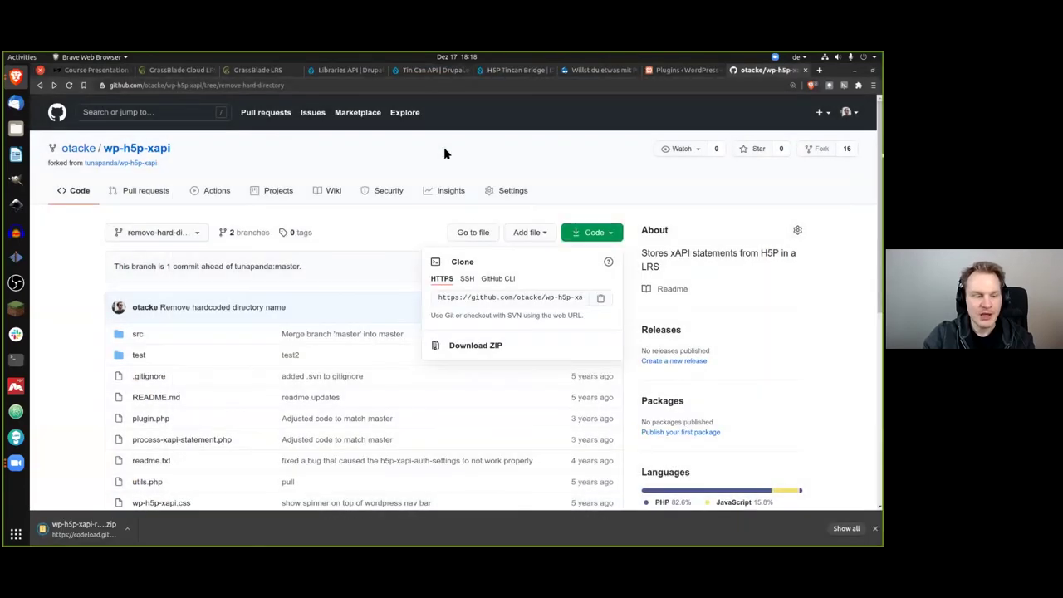
left_click(444, 152)
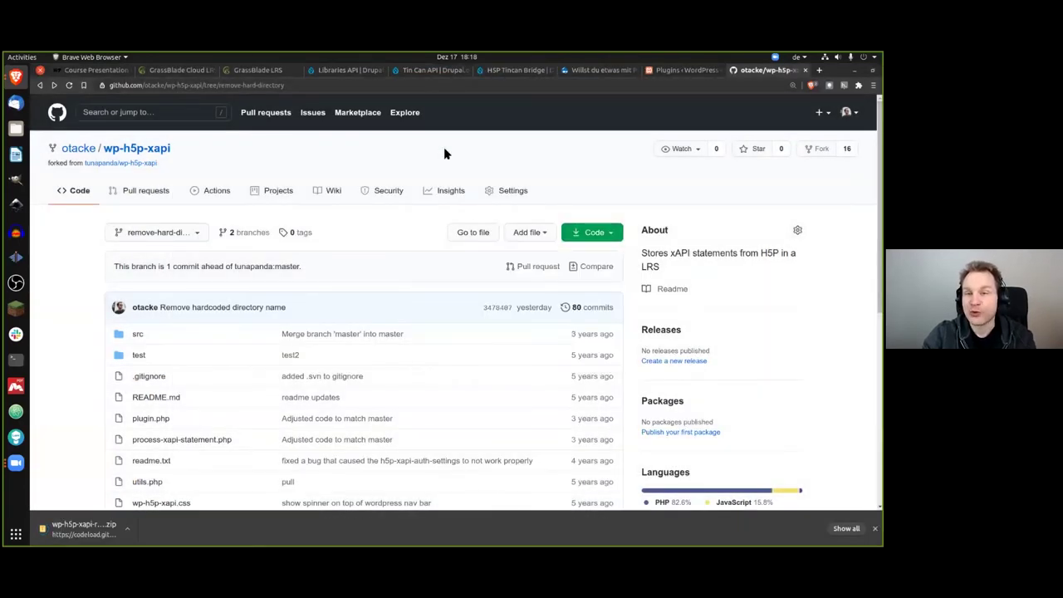
Upload wp-h5p-xapi-remove-hard-directory.zip from the Desktop as a new WordPress plugin, install it and activate it
left_click(686, 70)
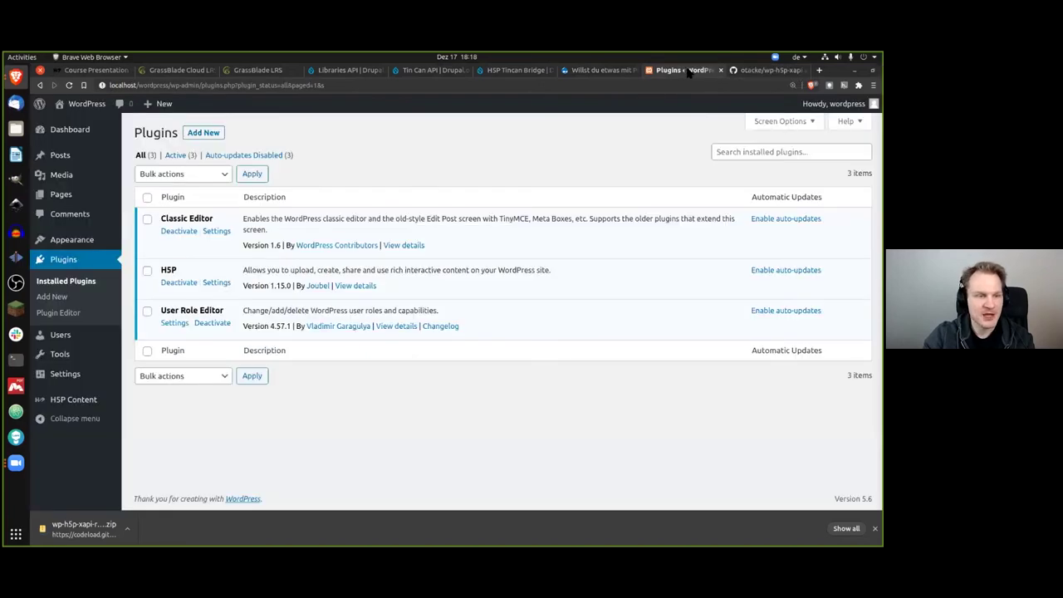
left_click(214, 133)
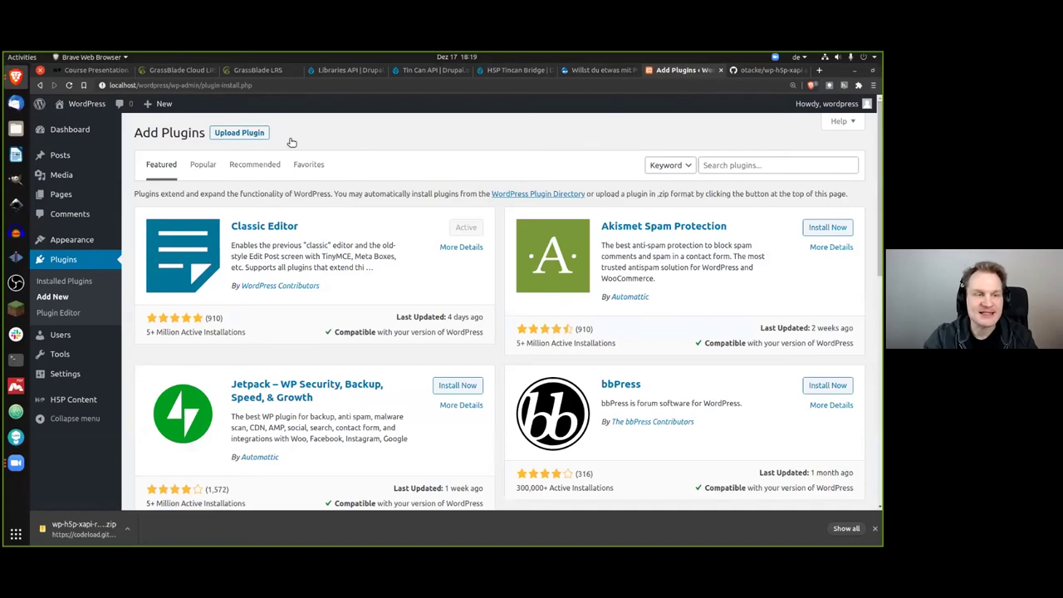
left_click(257, 135)
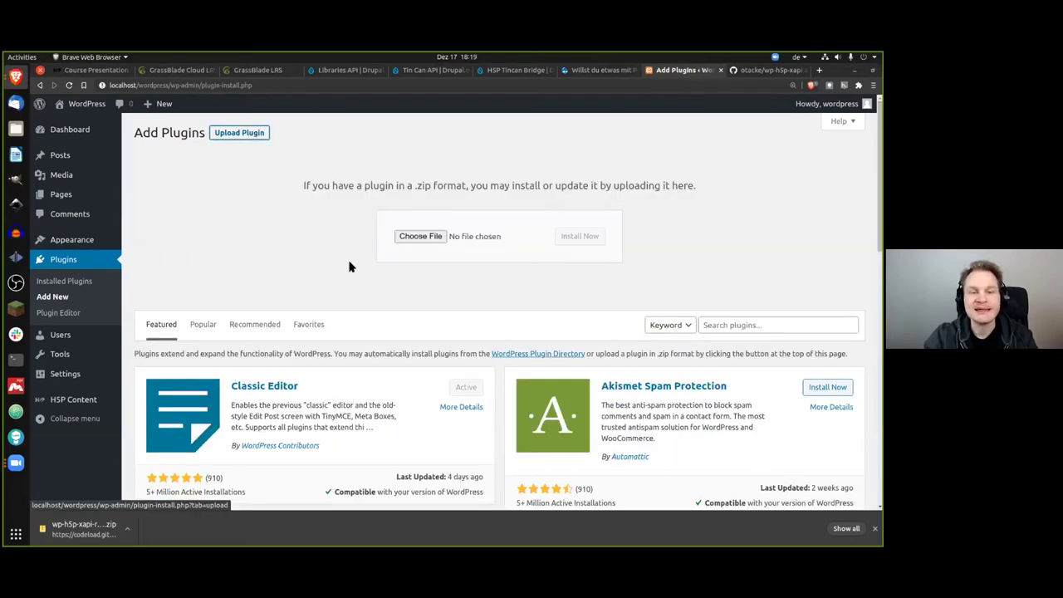
left_click(431, 239)
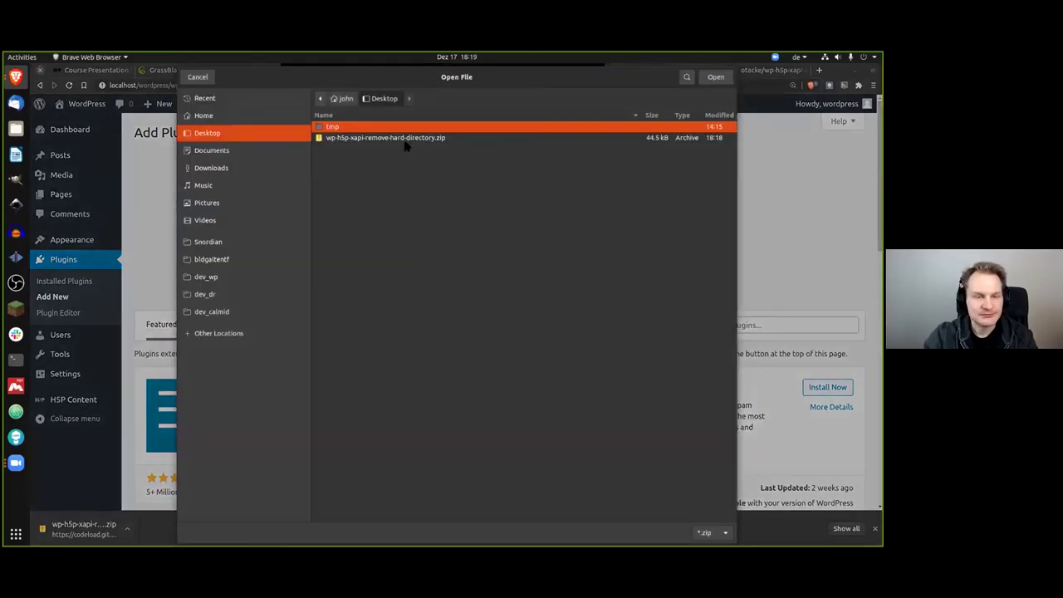
left_click(406, 139)
double_click(407, 139)
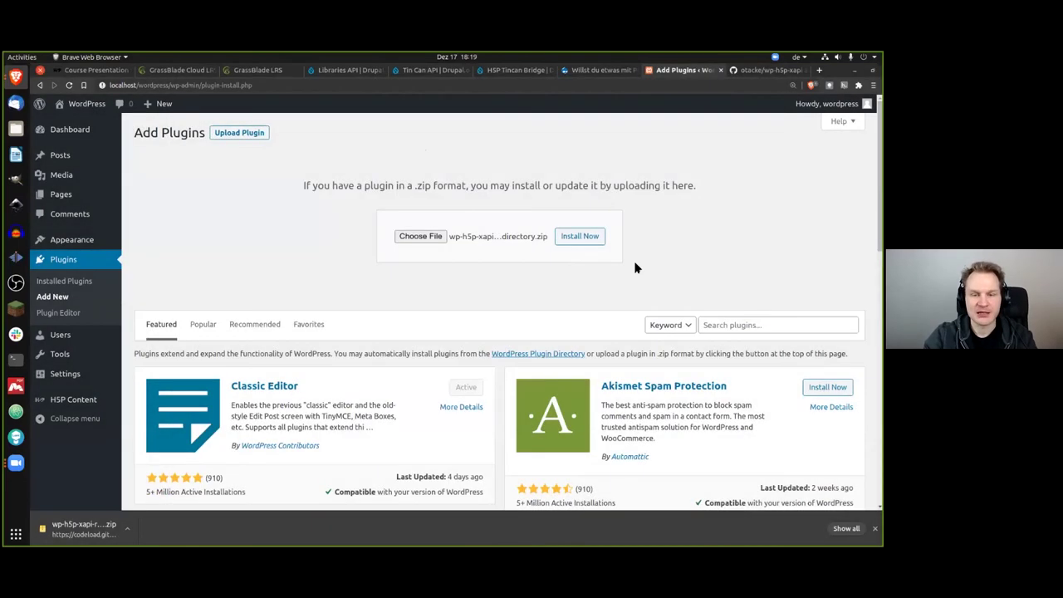
left_click(584, 238)
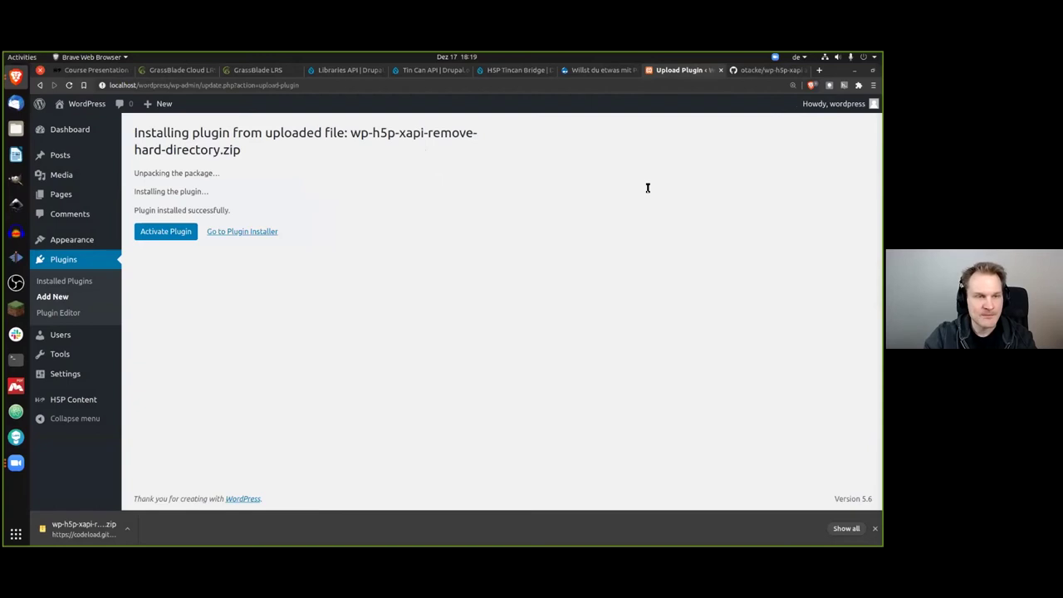
left_click(179, 236)
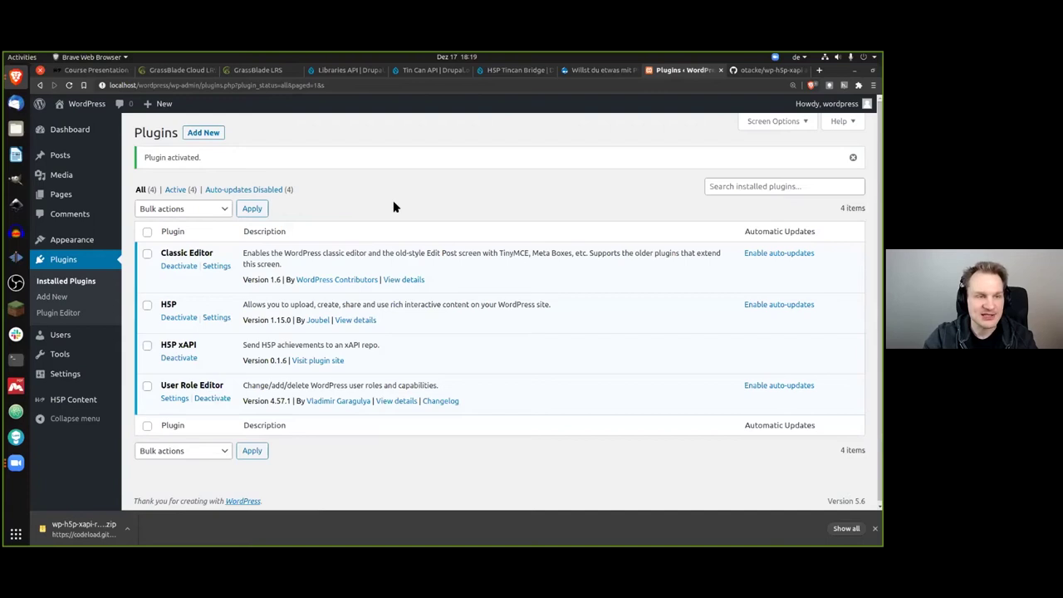
Log out of GrassBlade LRS and select the xAPI endpoint URL in the API details on its login page
left_click(266, 72)
left_click(828, 108)
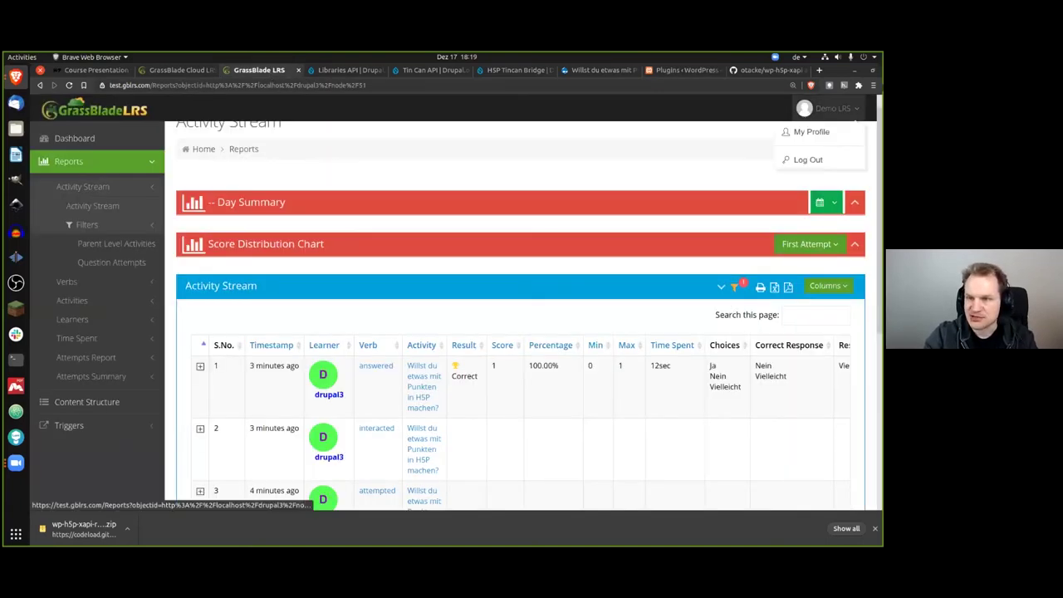
left_click(807, 160)
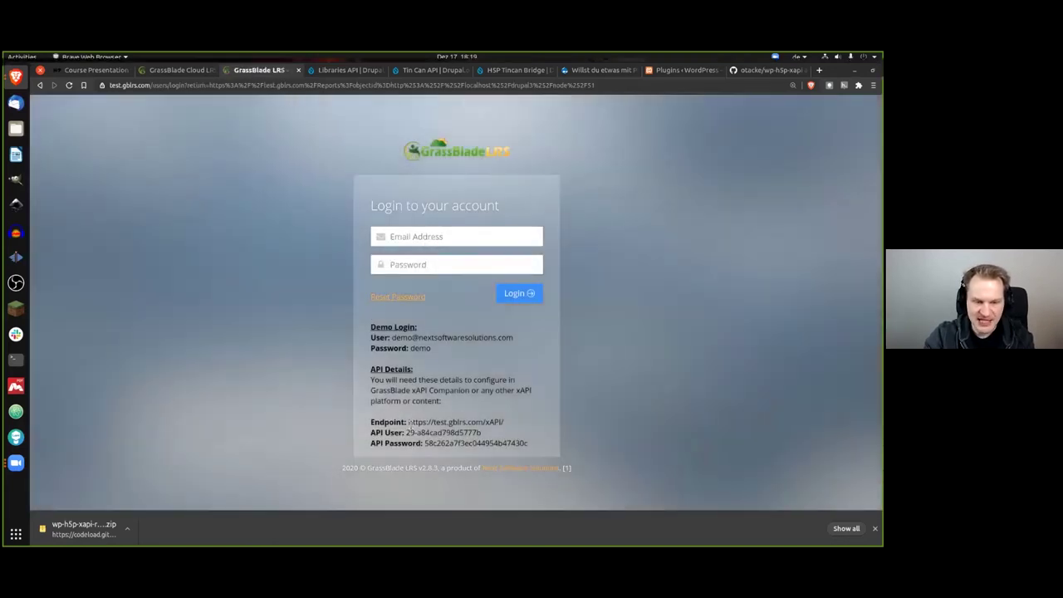
left_click_drag(409, 423, 511, 425)
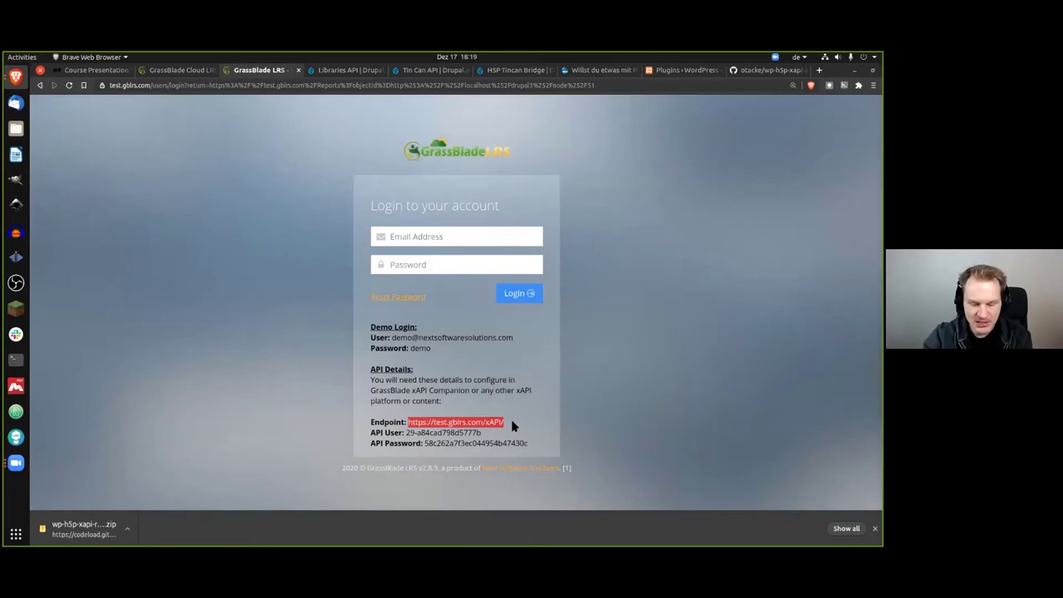
left_click(617, 71)
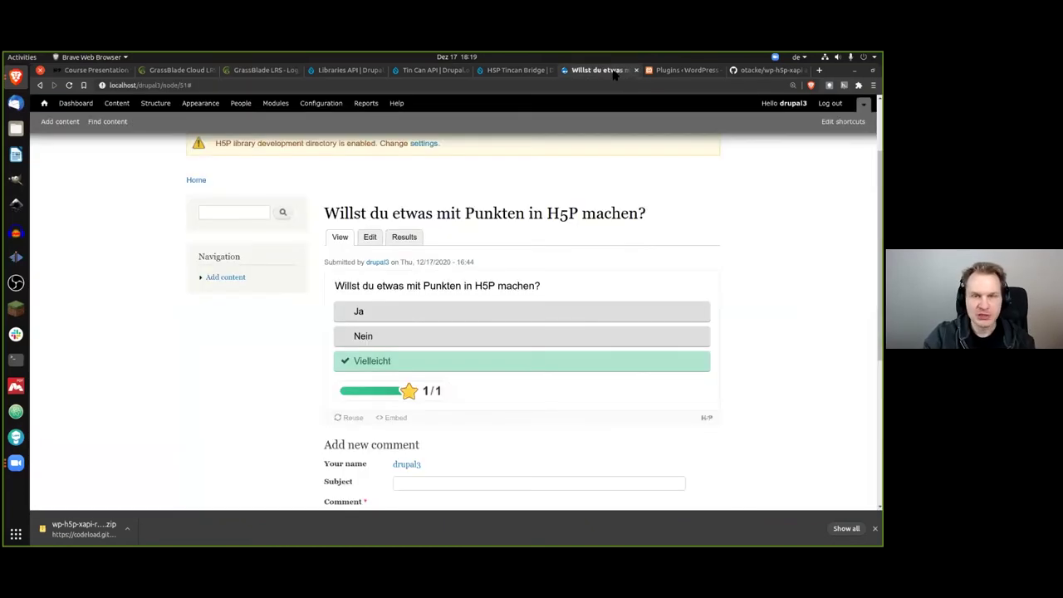
left_click(686, 72)
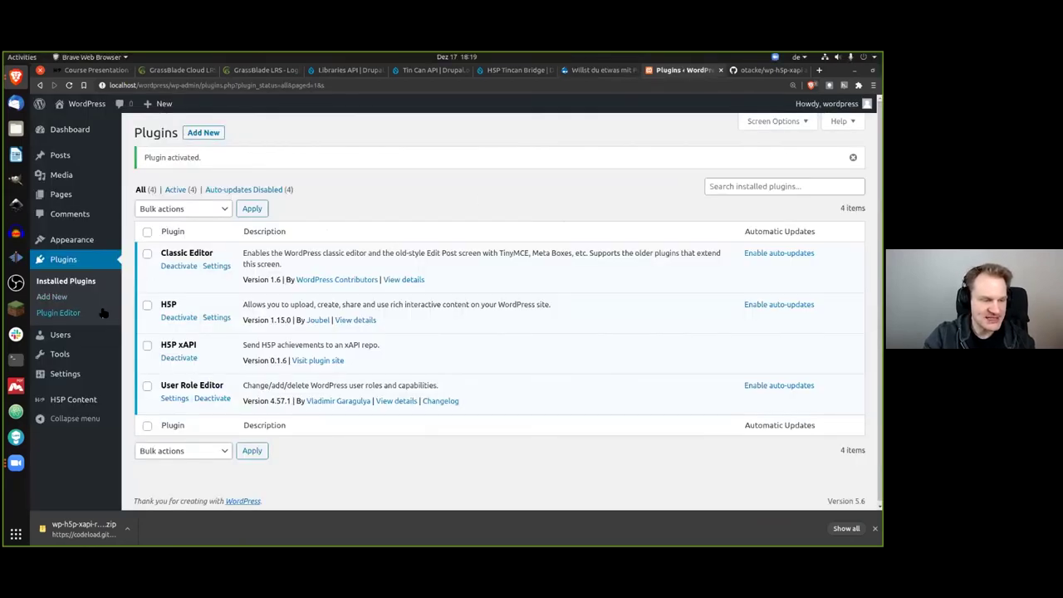
mouse_move(74, 373)
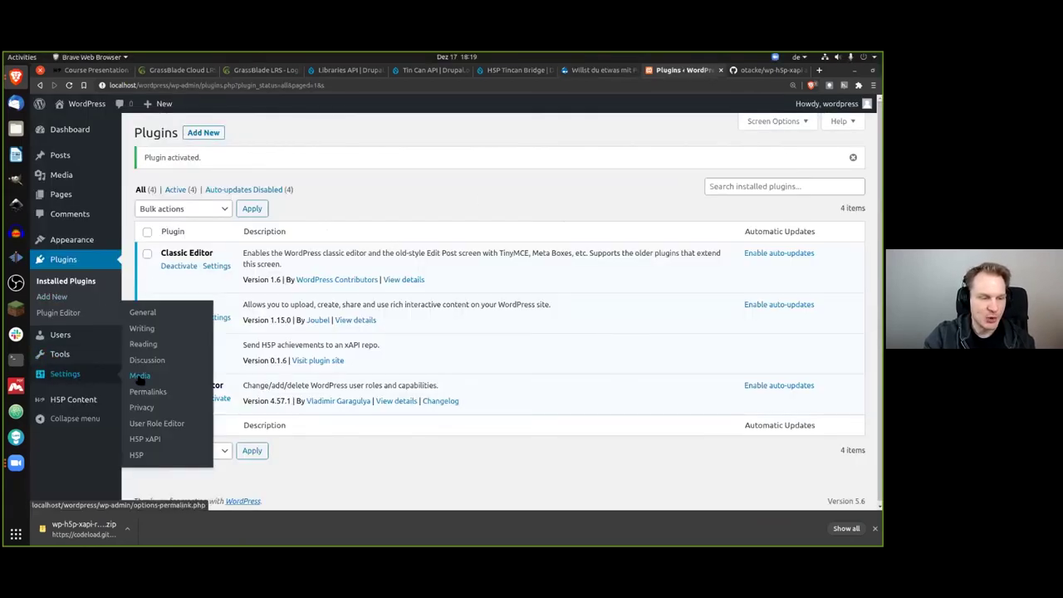
left_click(158, 439)
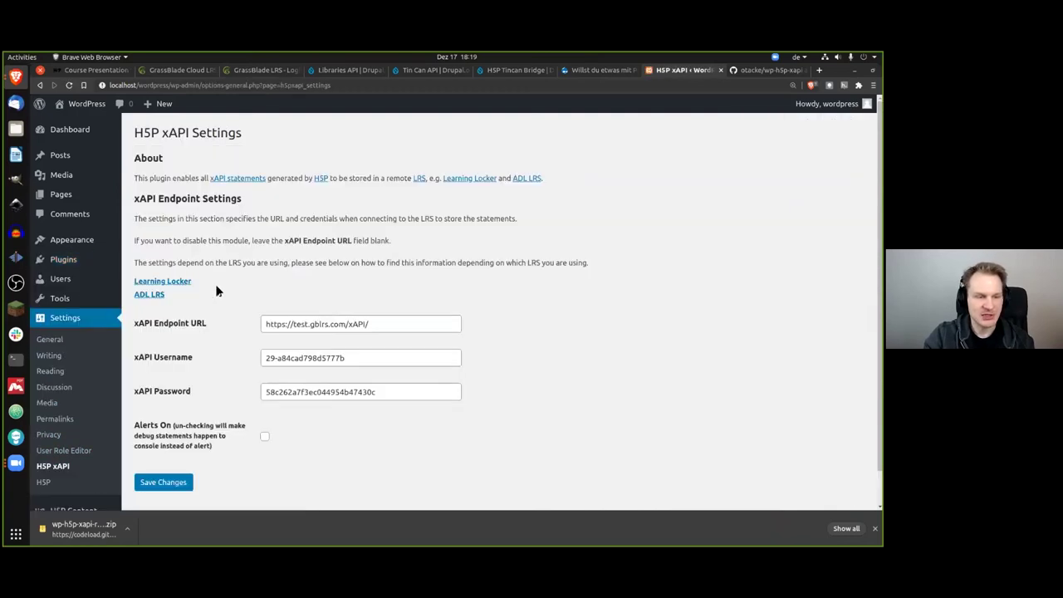
scroll(216, 291, "down", 1)
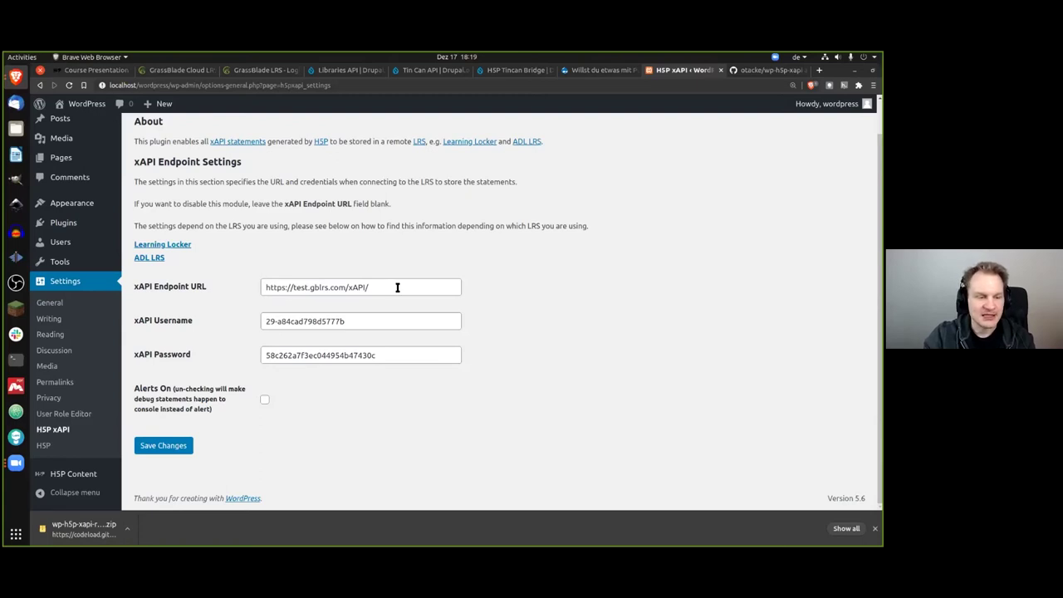
left_click(162, 447)
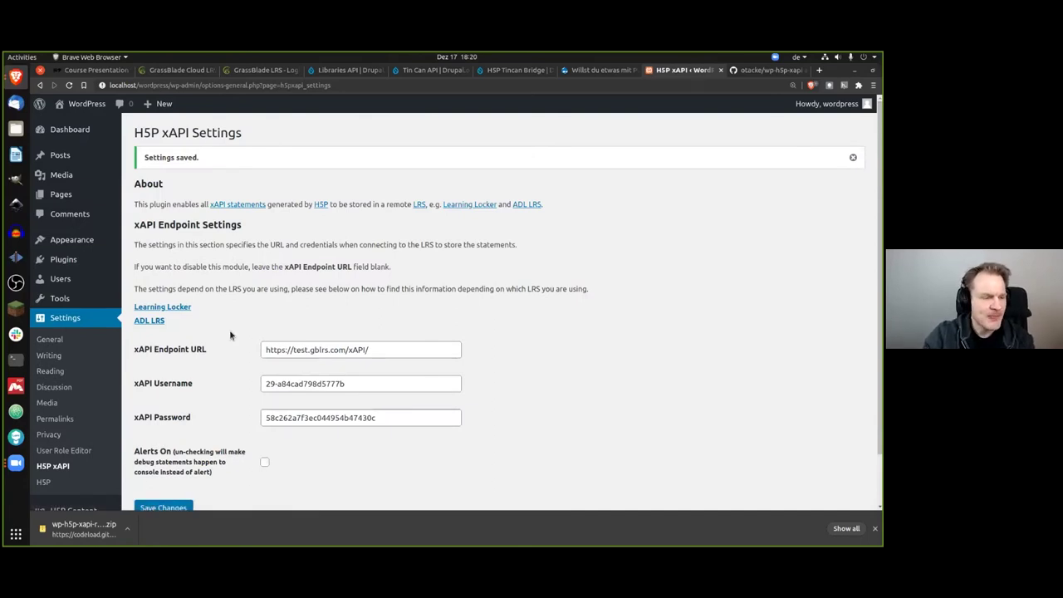
View the general H5P settings, then open the WordPress H5P content "Willst du etwas mit Punkten in H5P machen?" and submit the answer "Vielleicht"
left_click(46, 481)
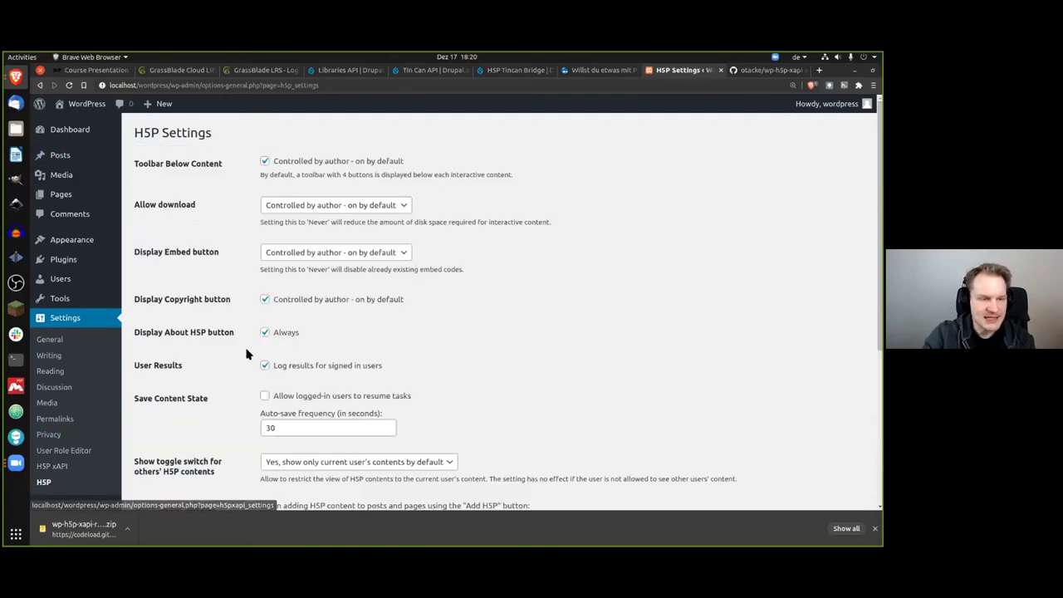
scroll(113, 404, "down", 3)
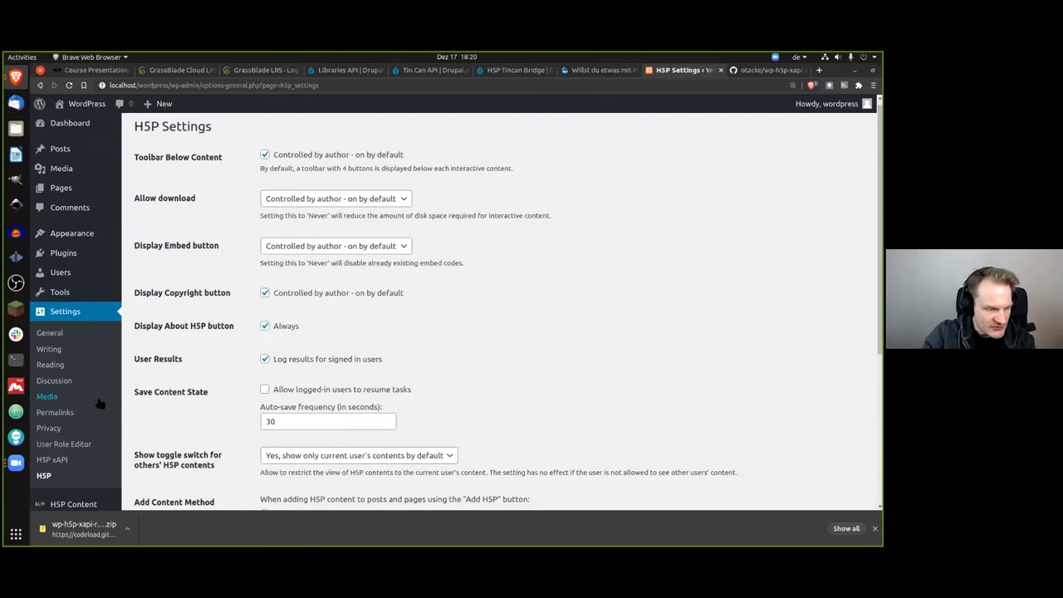
left_click(86, 482)
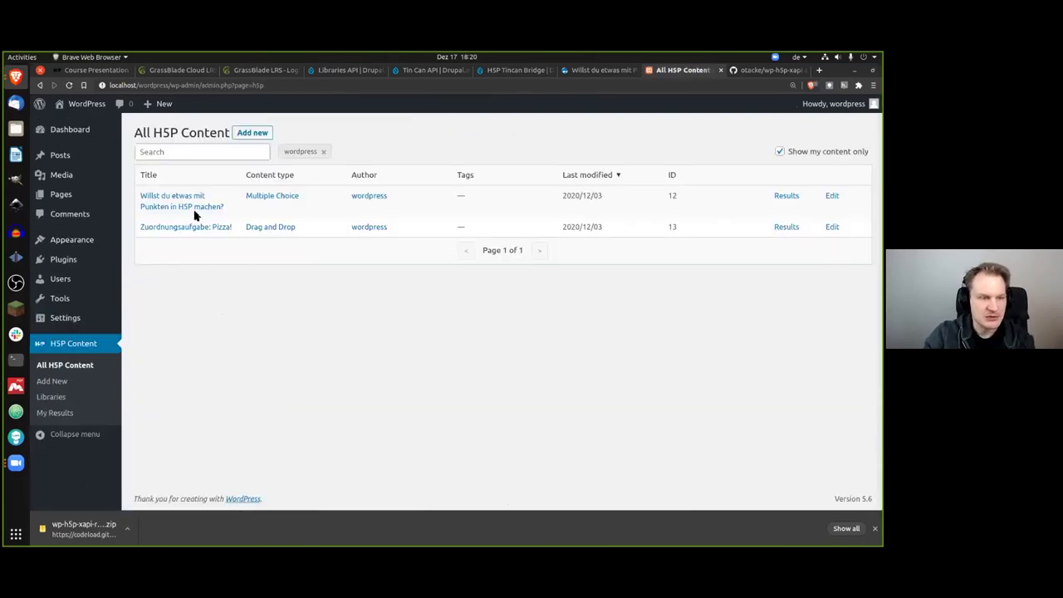
left_click(198, 207)
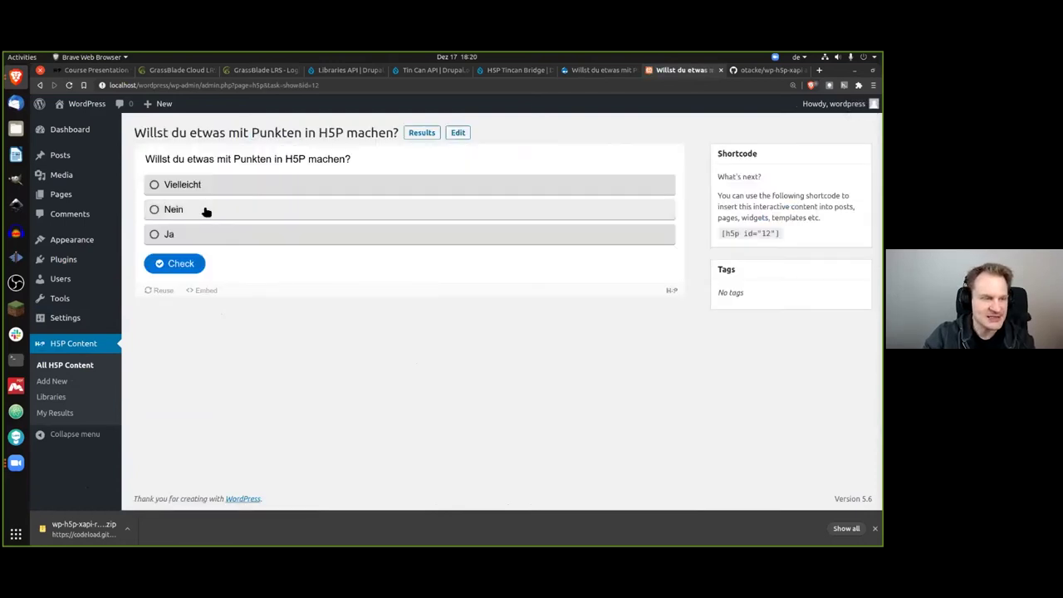
left_click(204, 187)
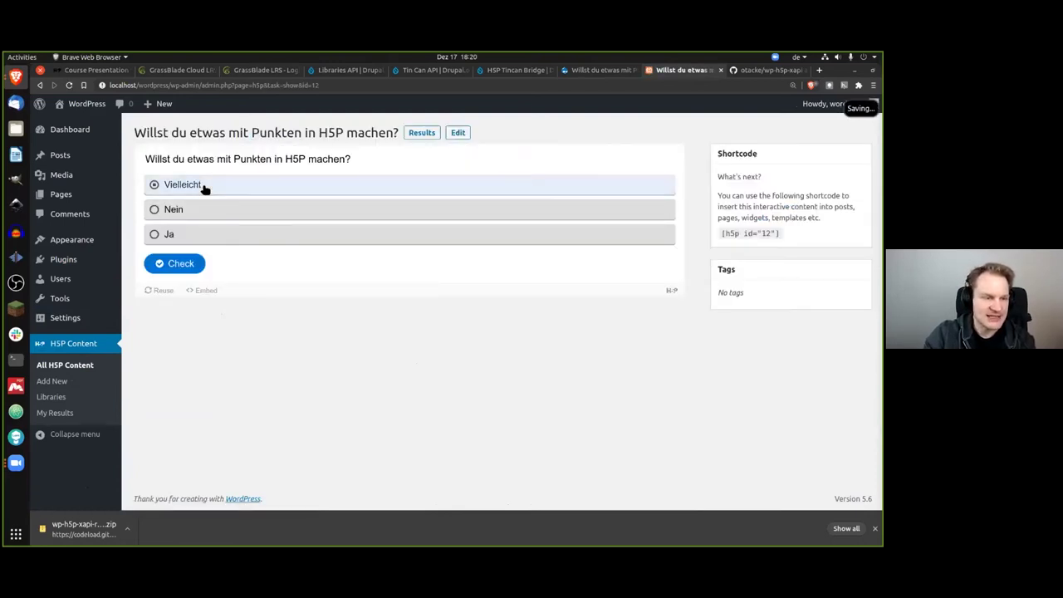
left_click(182, 264)
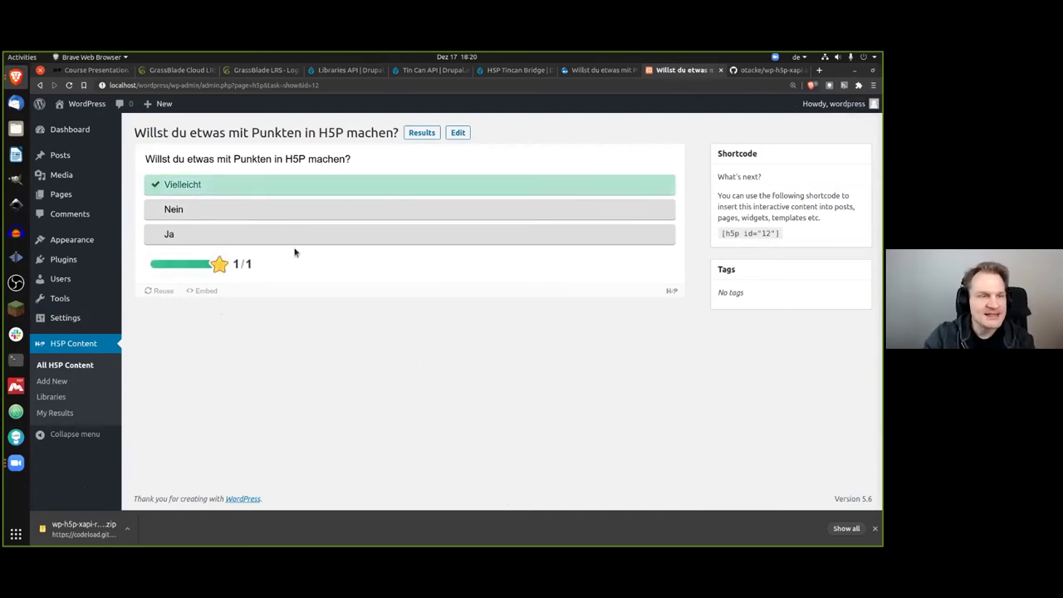
Log back in to GrassBlade LRS with the demo account's e-mail address and password
left_click(259, 70)
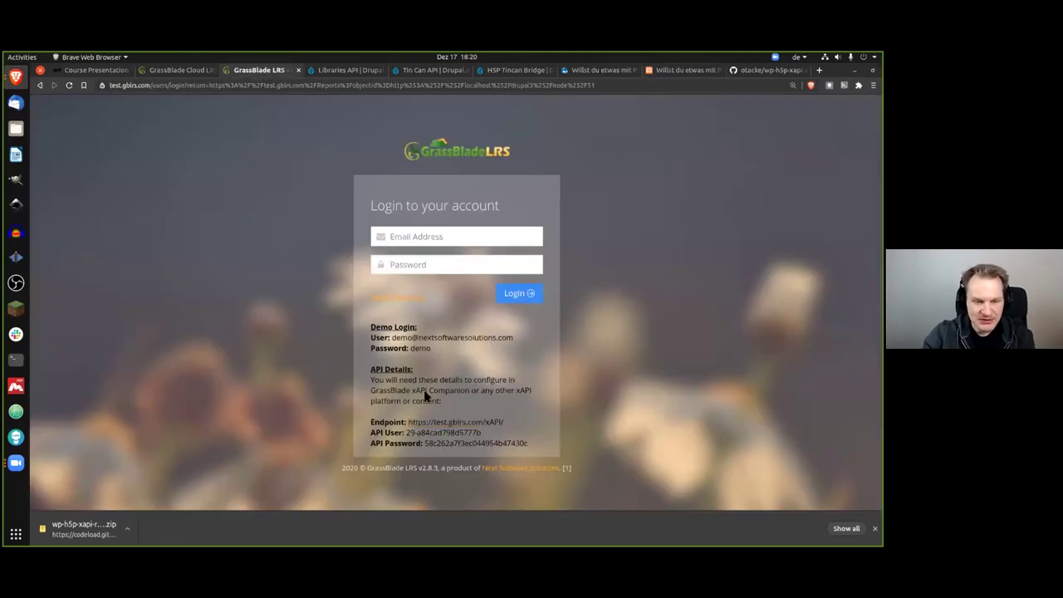
left_click_drag(392, 337, 521, 343)
left_click(450, 237)
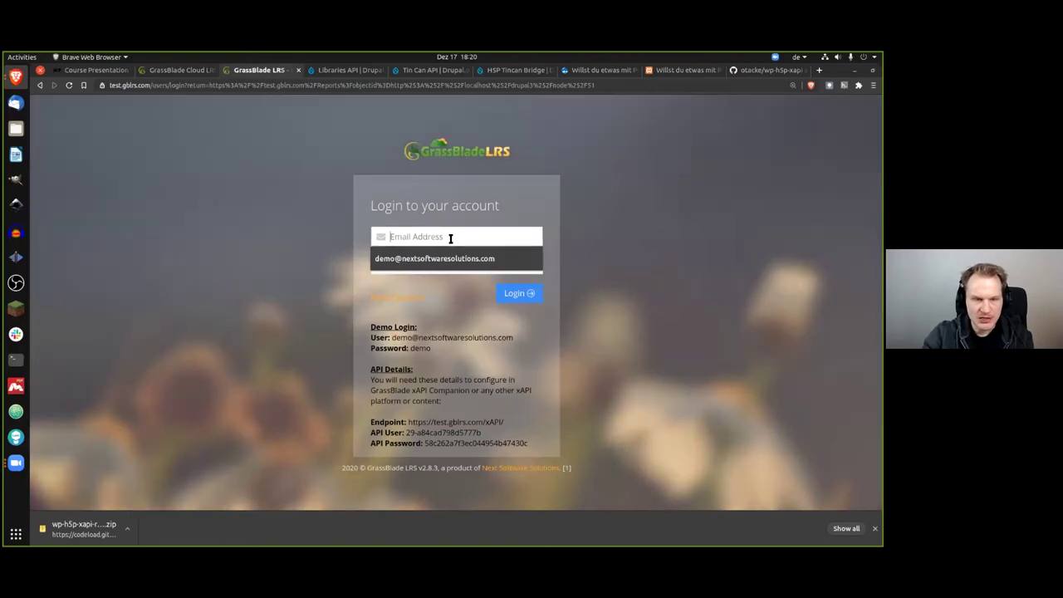
left_click(449, 258)
double_click(413, 350)
key("ctrl+c")
left_click(426, 263)
key("ctrl+v")
left_click(518, 296)
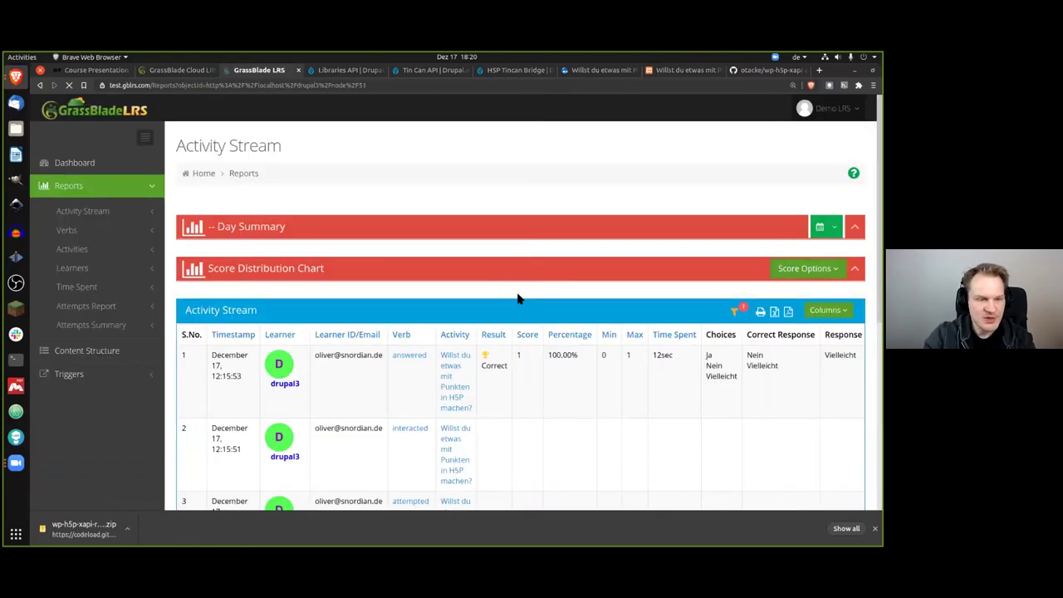
Show the unfiltered Activity Stream report and examine the newest xAPI statements from the WordPress learner
left_click(101, 212)
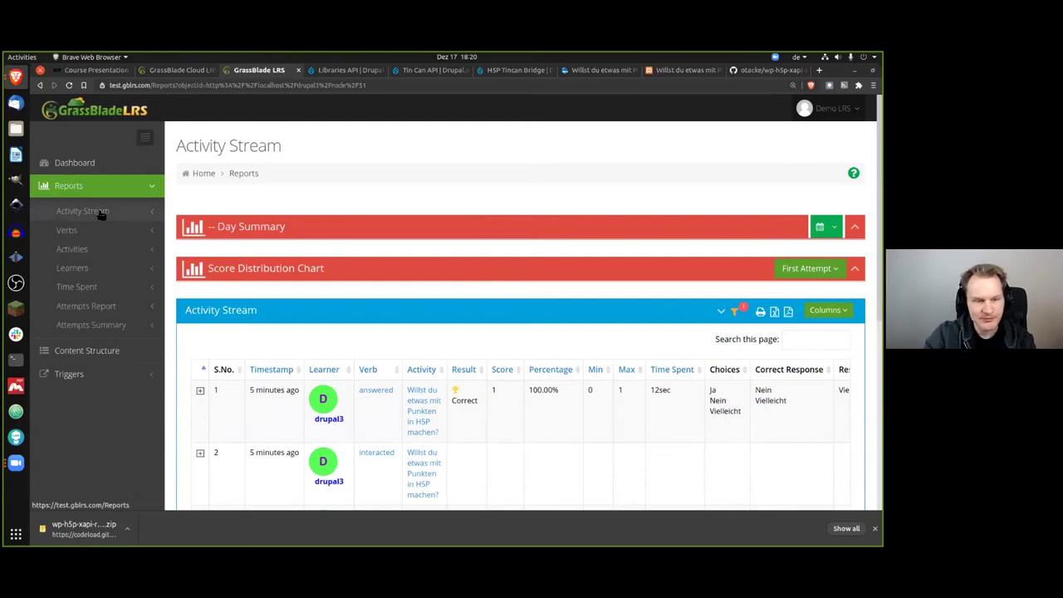
left_click(85, 211)
left_click(87, 232)
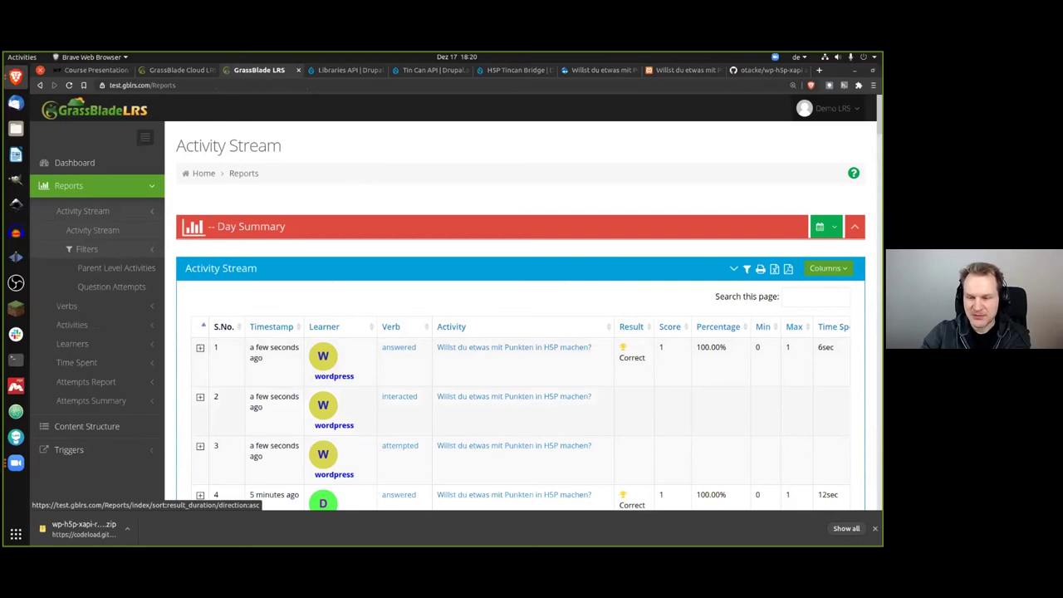
scroll(446, 316, "down", 1)
scroll(611, 447, "down", 1)
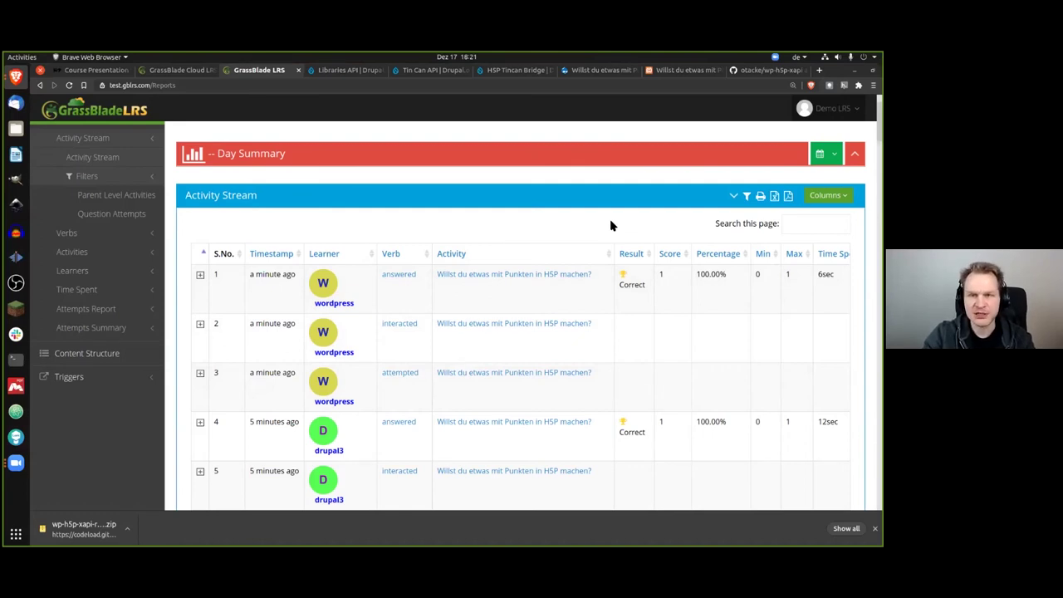
Search the WordPress plugin directory for "H5P" and install SNORDIAN's H5PxAPIkatchu
left_click(681, 73)
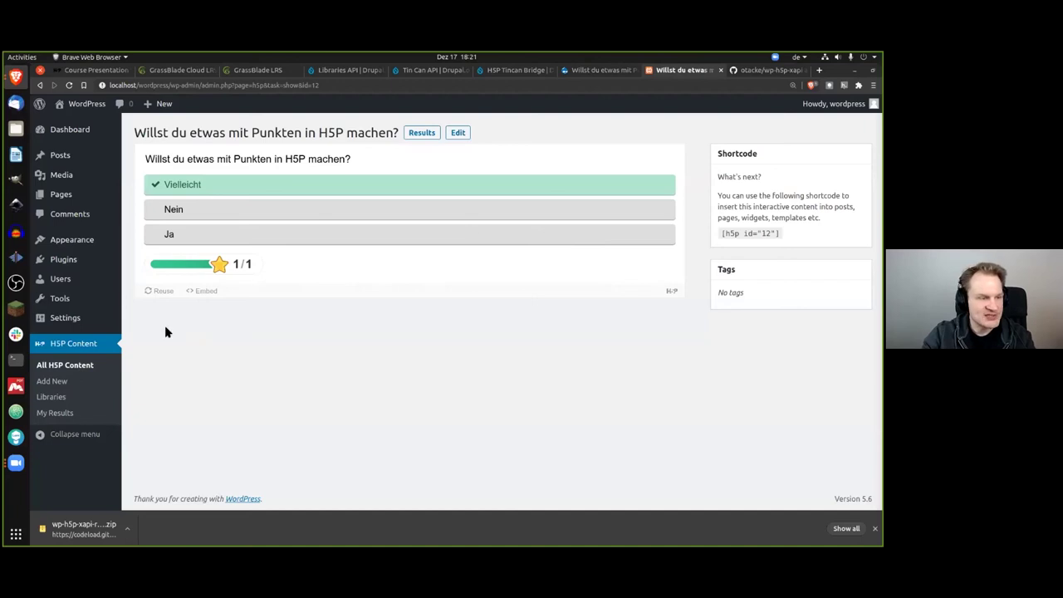
left_click(73, 264)
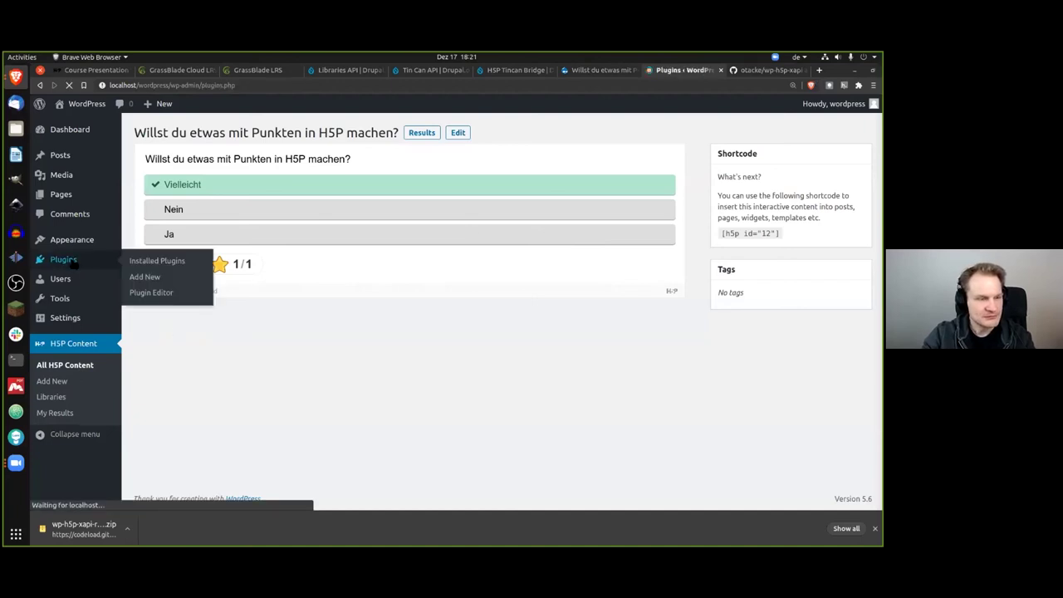
left_click(209, 133)
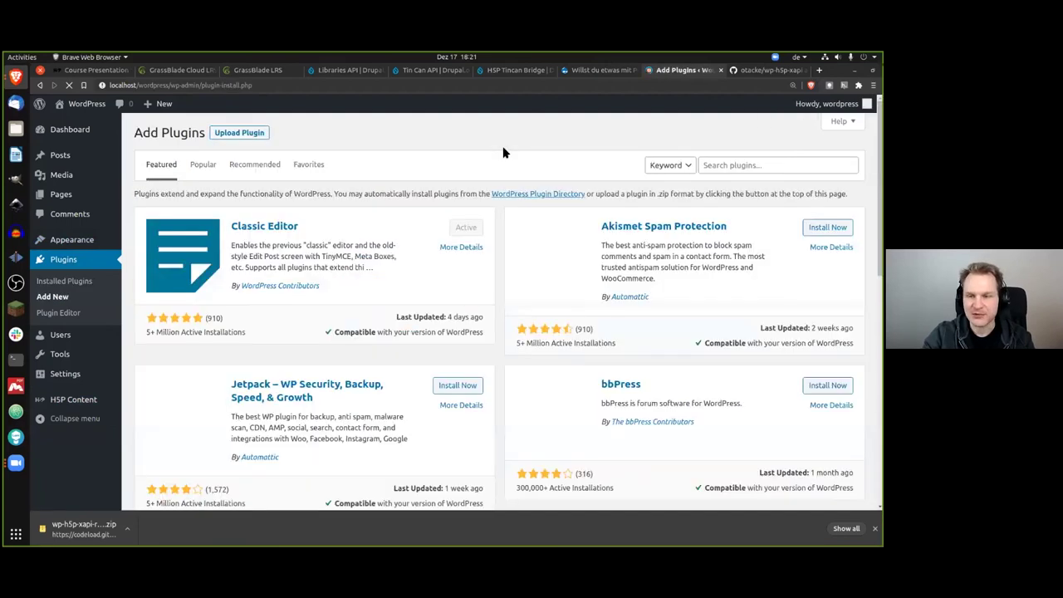
left_click(772, 164)
type("H5P")
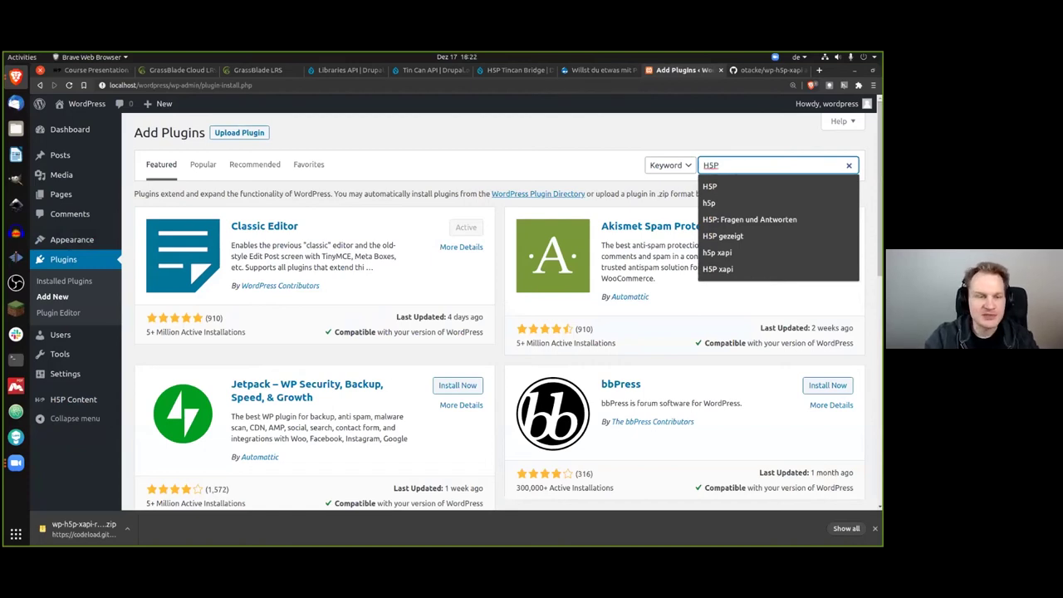
key("Return")
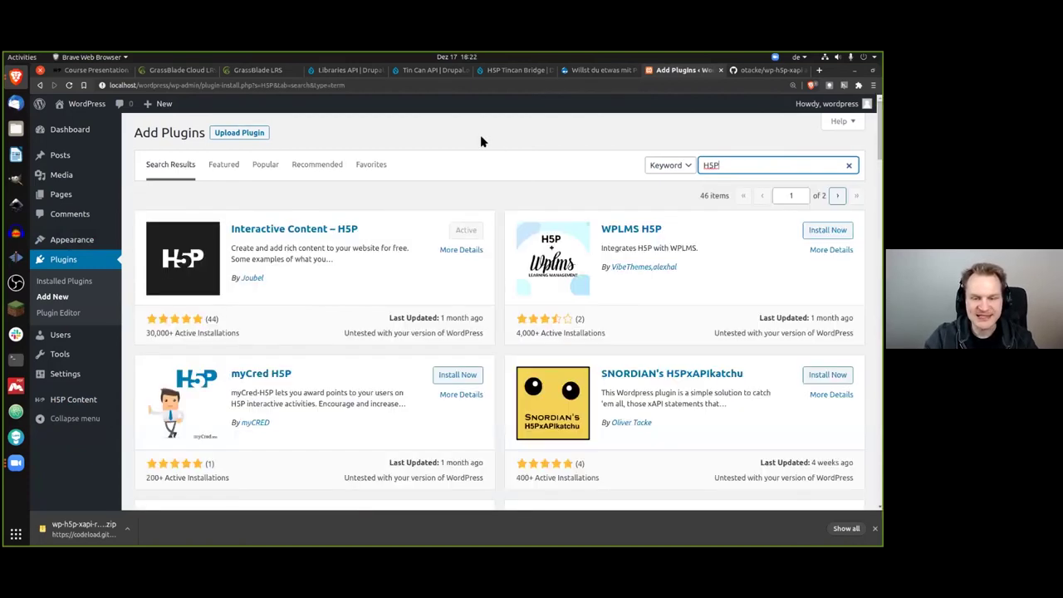
scroll(489, 334, "down", 1)
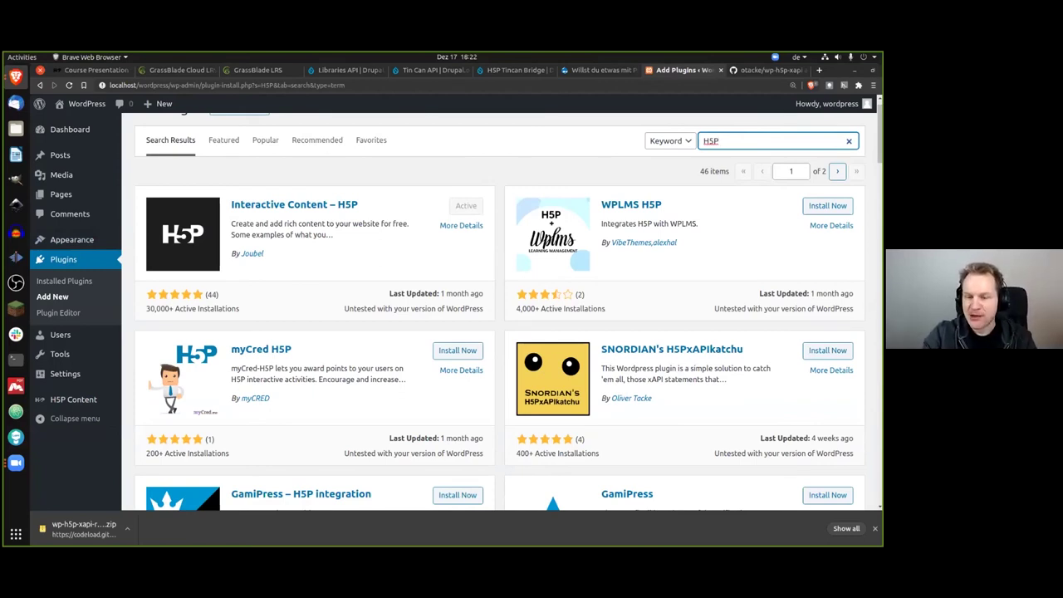
left_click(827, 350)
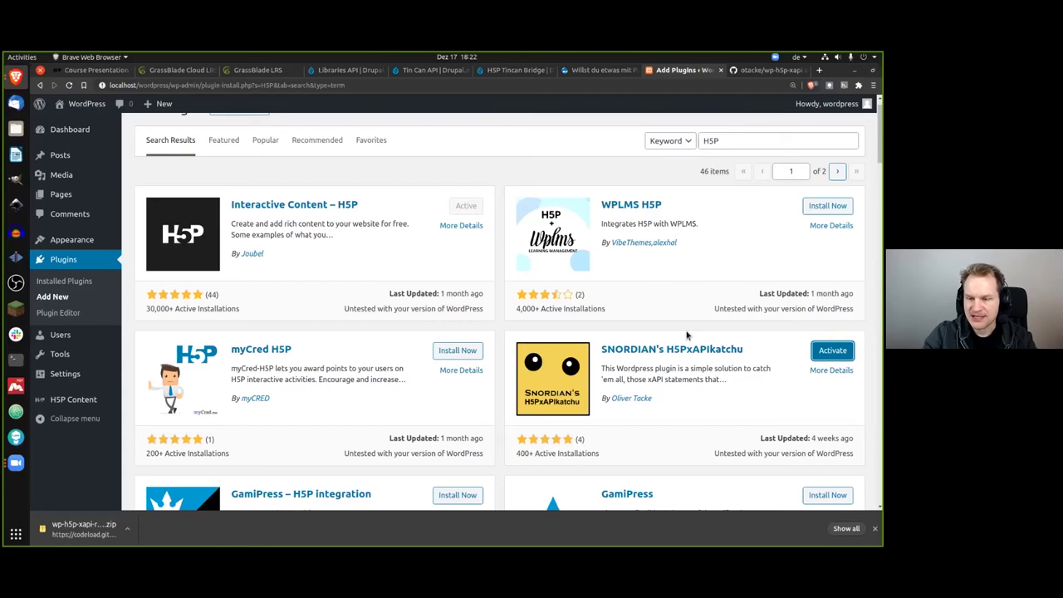
Activate SNORDIAN's H5PxAPIkatchu, view its page of stored xAPI information and open its settings
left_click(832, 350)
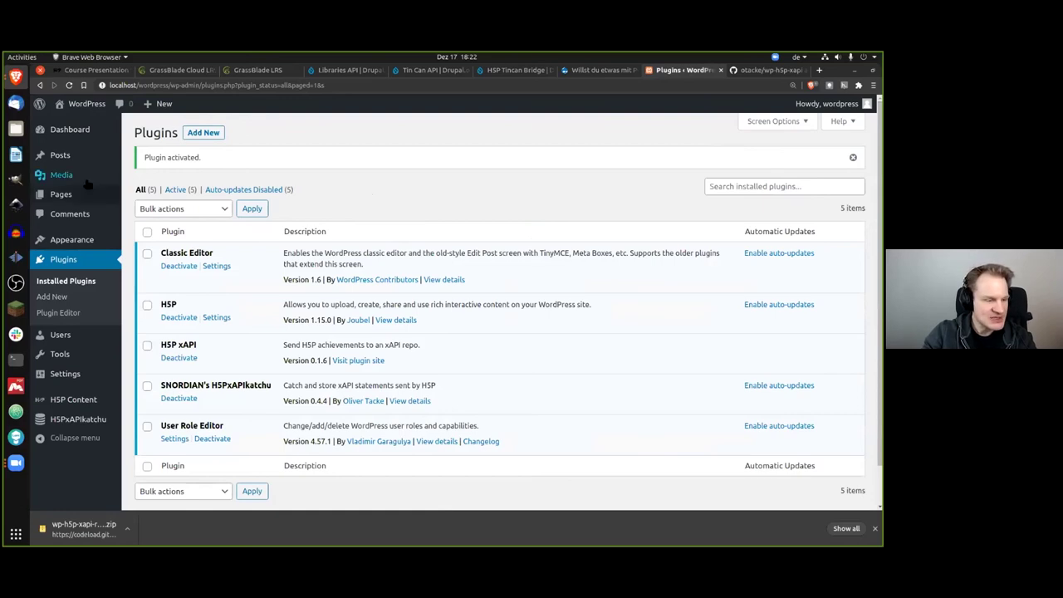
left_click(78, 424)
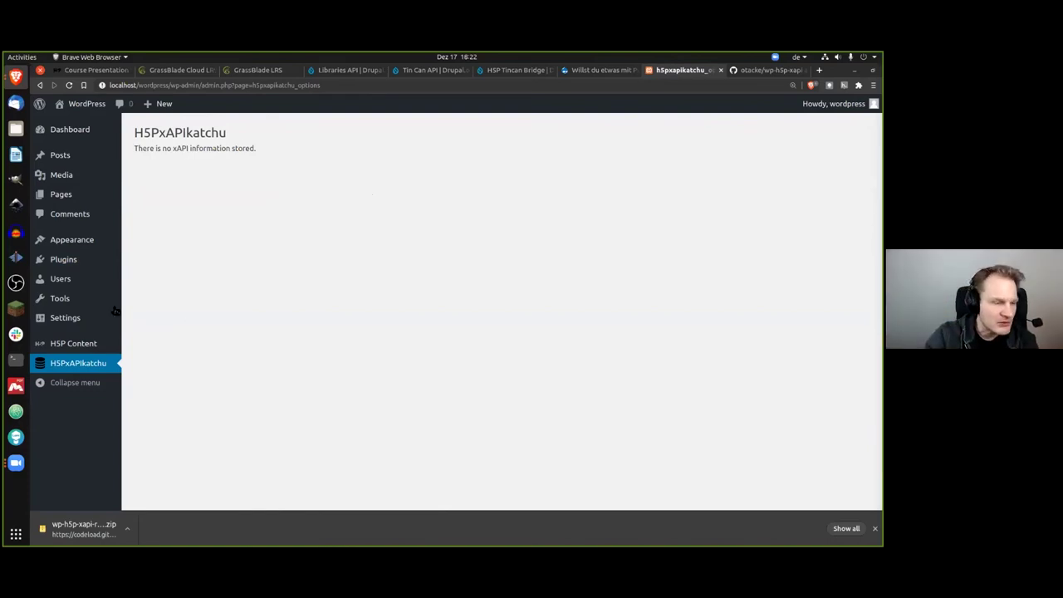
left_click(73, 320)
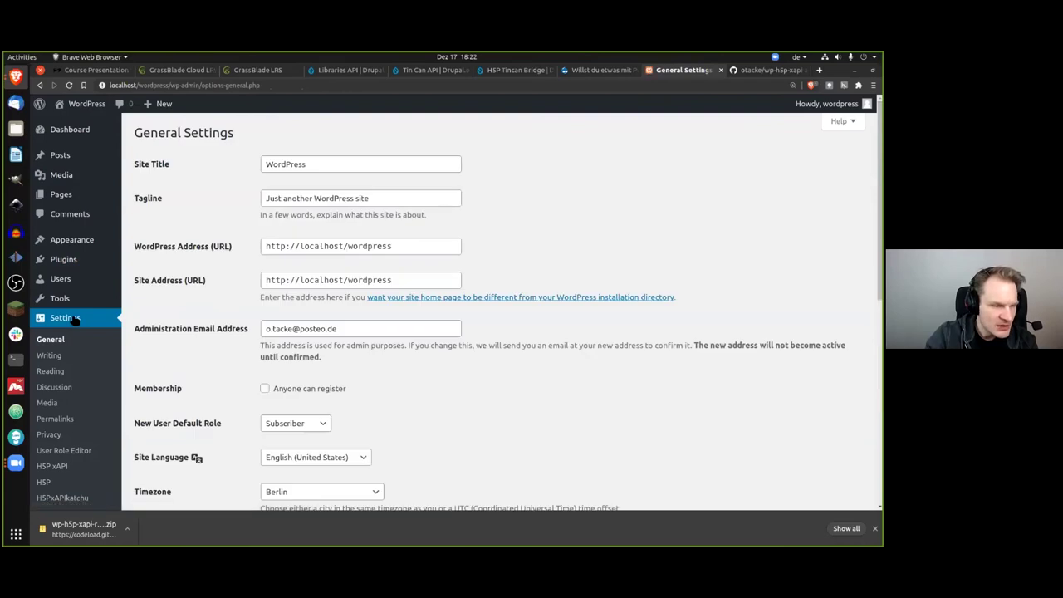
left_click(80, 499)
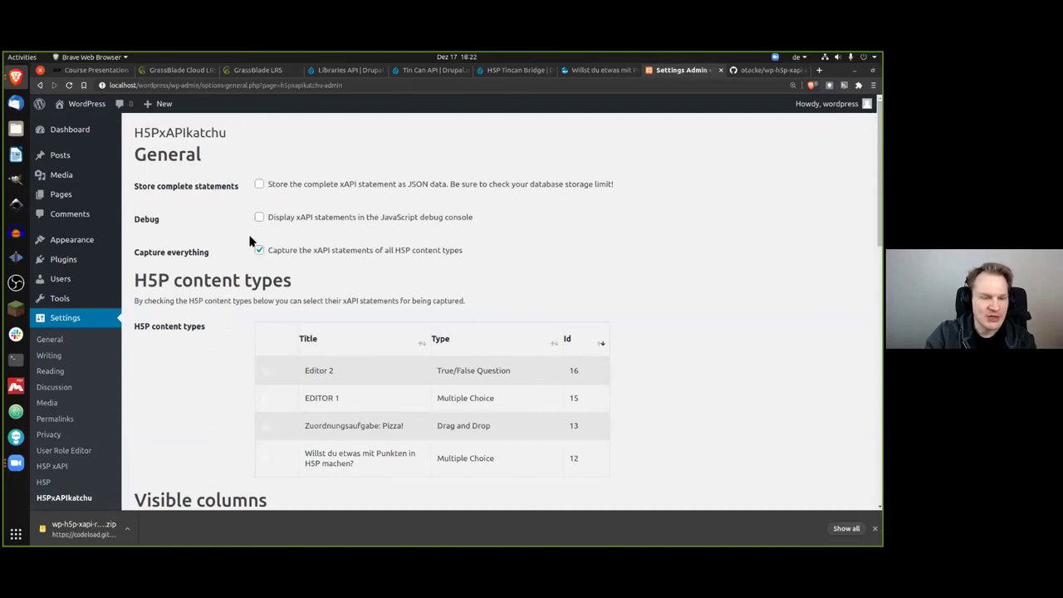
Turn capturing the xAPI statements of all H5P content types off and on again to try the per-content selection
scroll(248, 249, "down", 2)
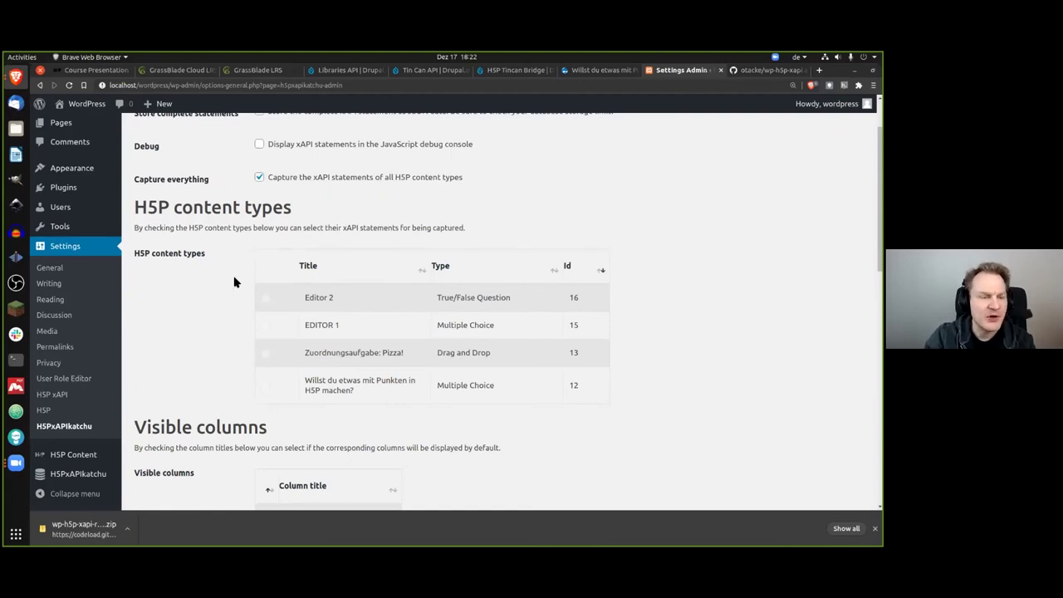
left_click(260, 178)
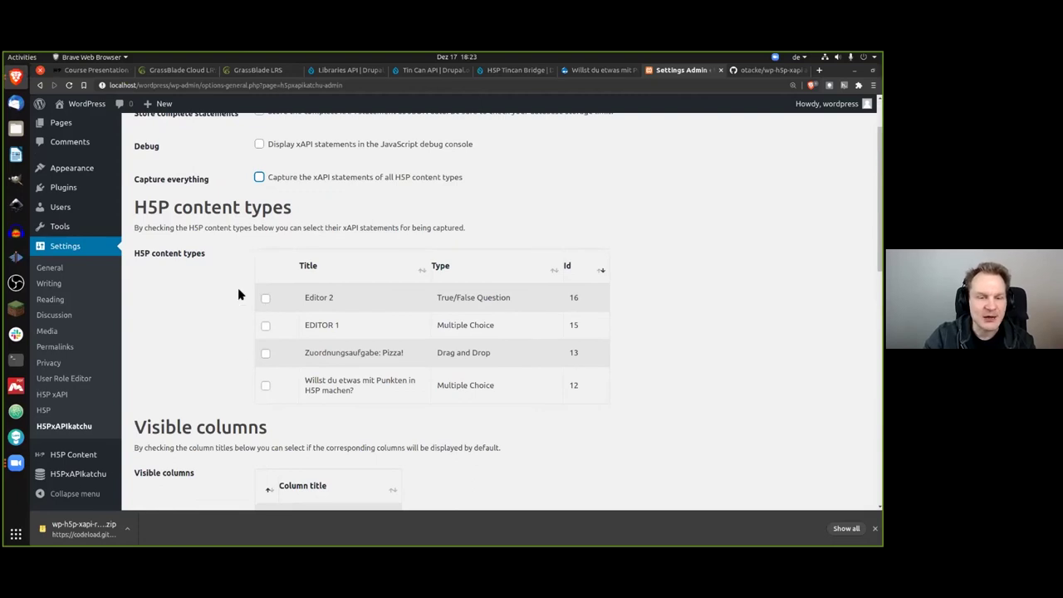
left_click(259, 178)
scroll(225, 303, "down", 2)
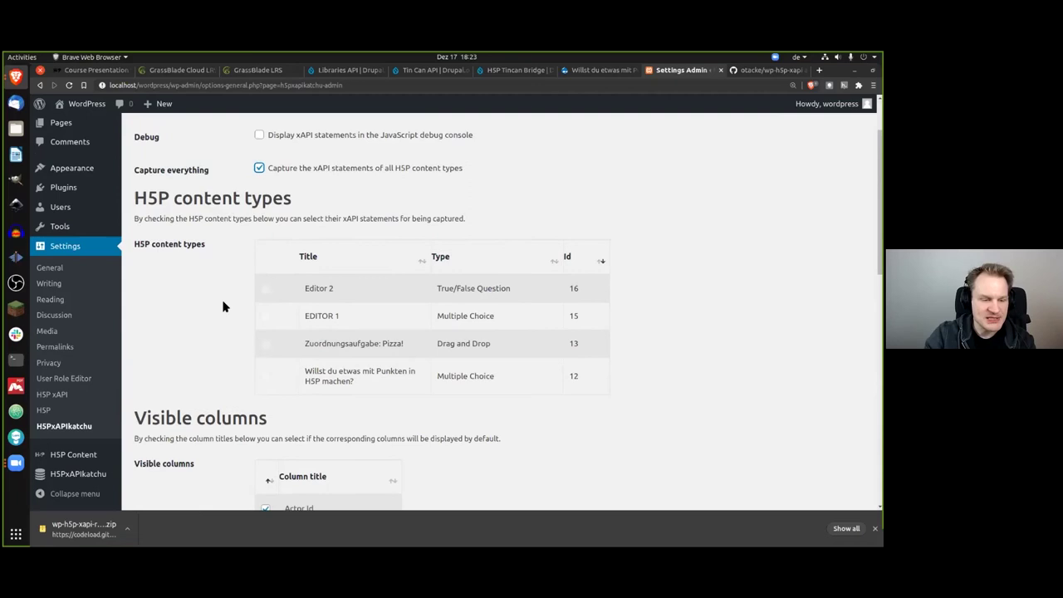
Hide the Actor Id, Actor Group Members and Verb Id columns by default and save the H5PxAPIkatchu settings
scroll(223, 305, "down", 1)
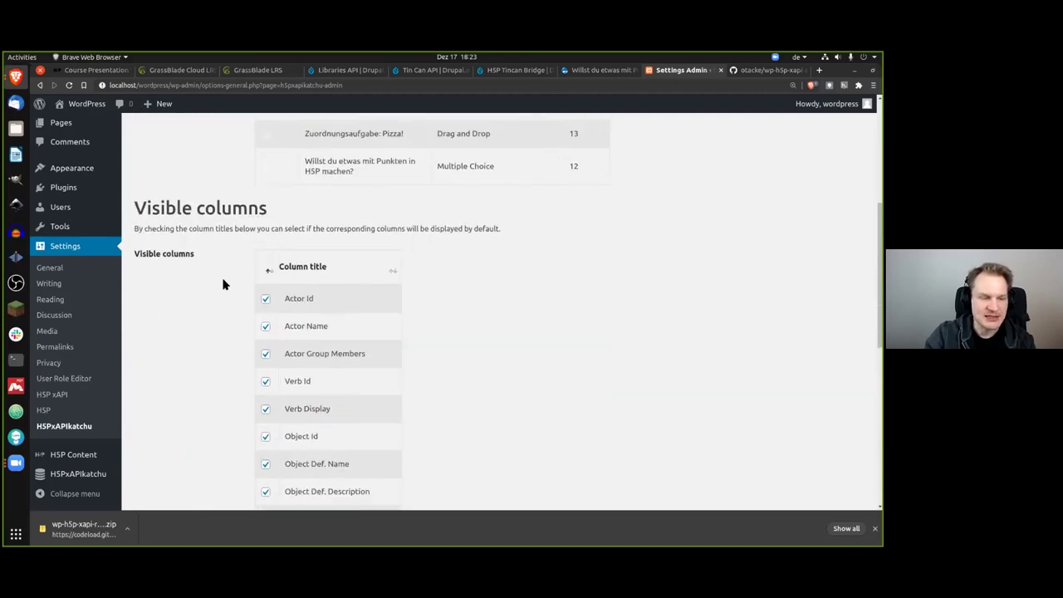
scroll(254, 300, "down", 2)
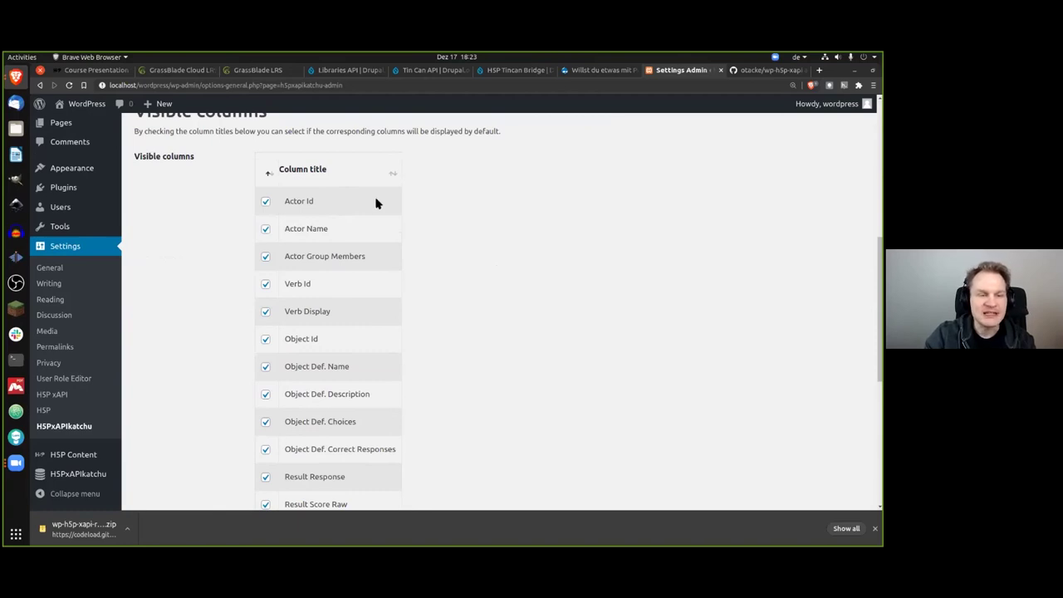
left_click(265, 201)
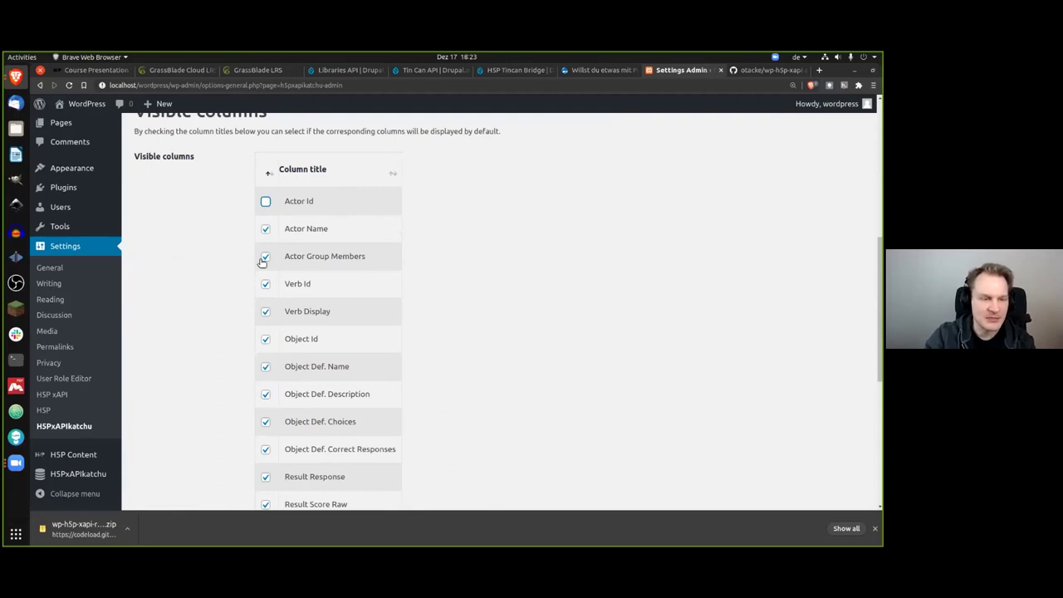
left_click(265, 258)
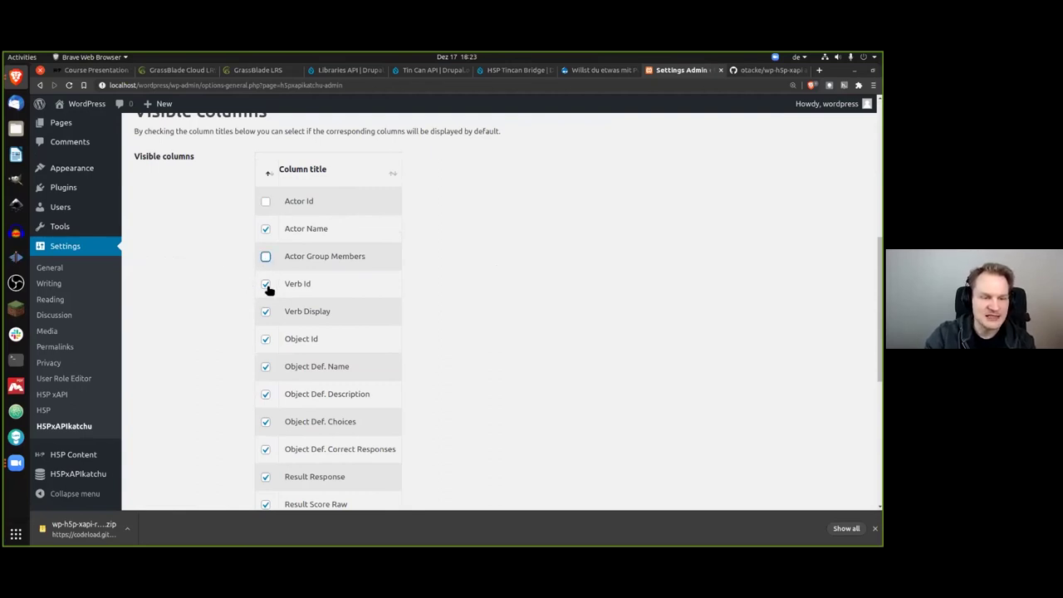
left_click(266, 285)
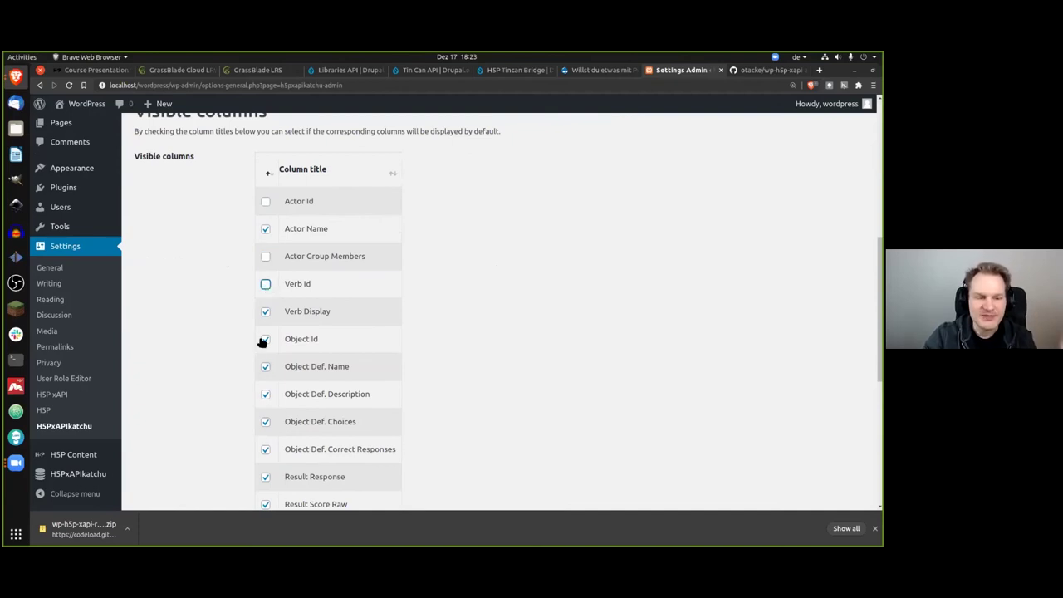
scroll(240, 330, "down", 3)
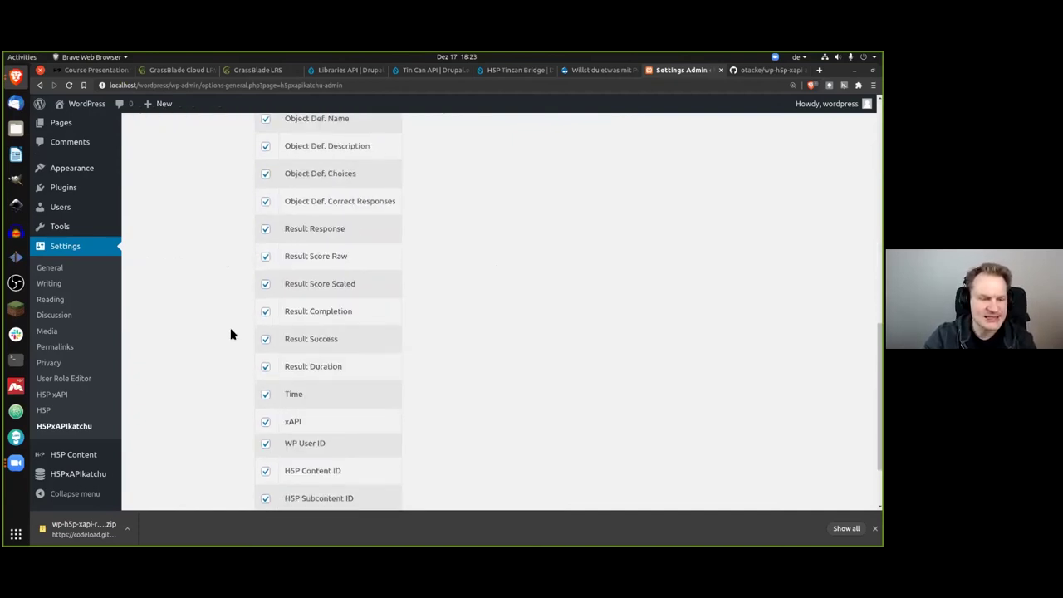
scroll(230, 332, "down", 2)
left_click(163, 449)
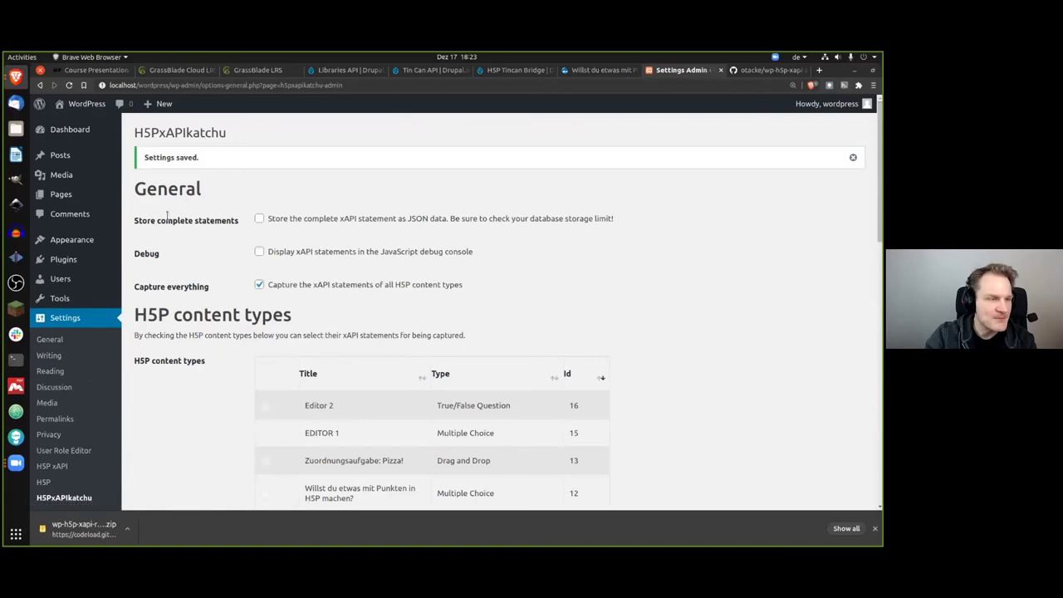
Visit the WordPress site's front page and examine the h5pScore shortcode text below the first H5P question
mouse_move(83, 138)
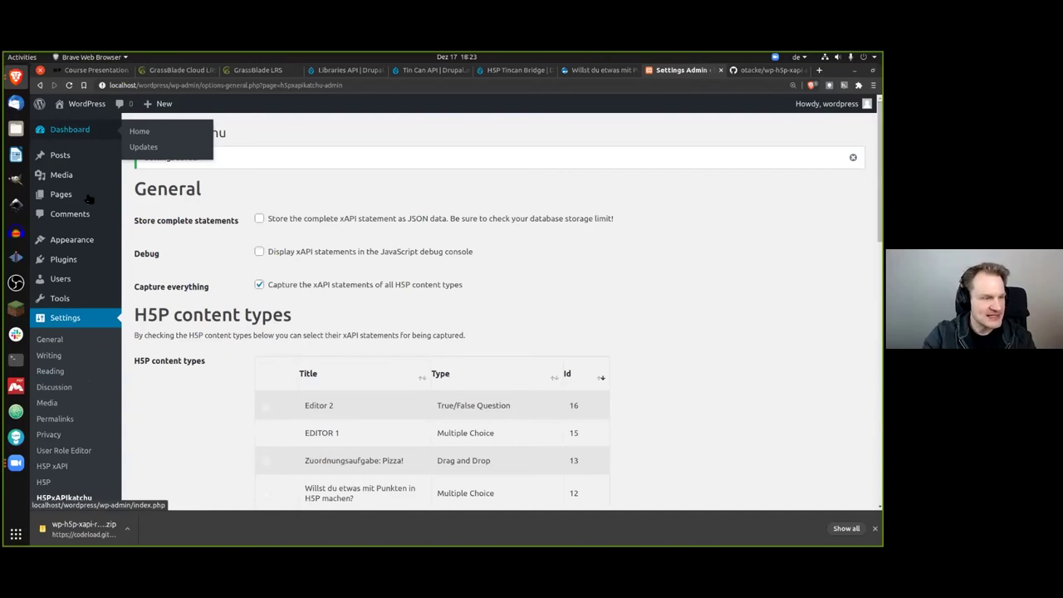
left_click(61, 157)
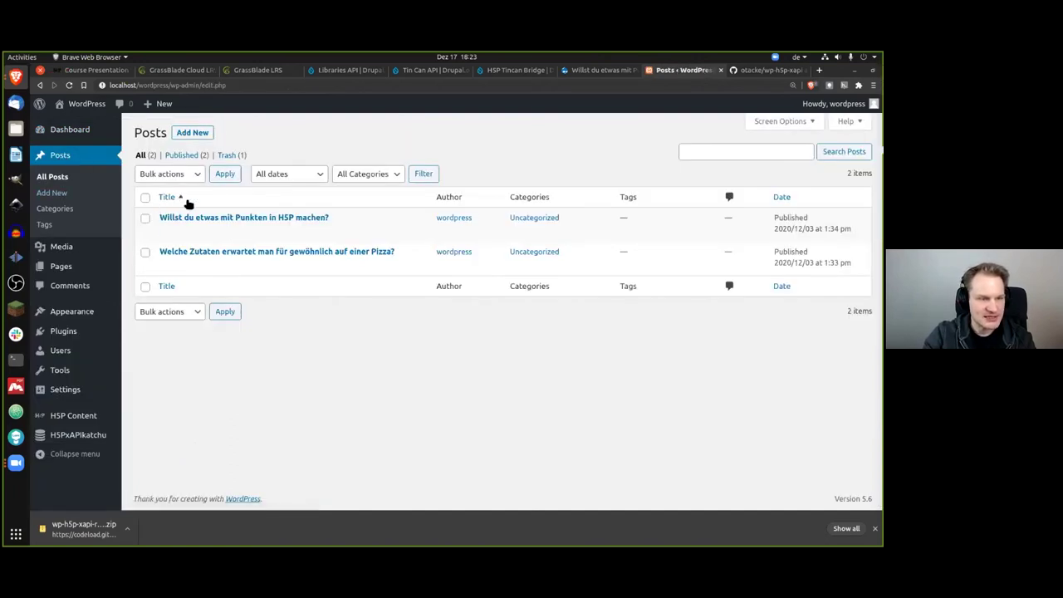
left_click(88, 108)
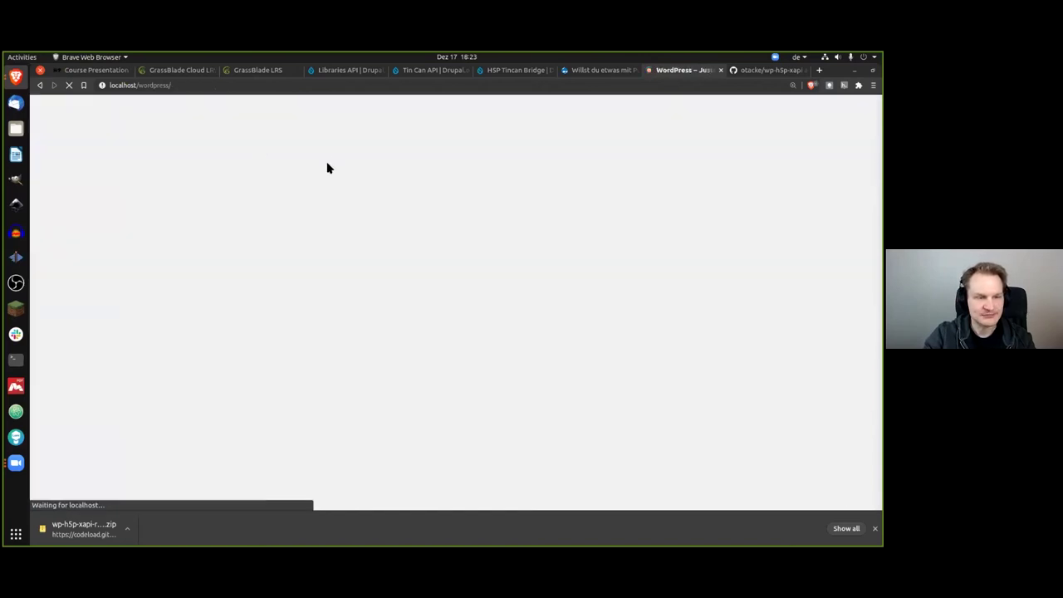
scroll(211, 244, "down", 4)
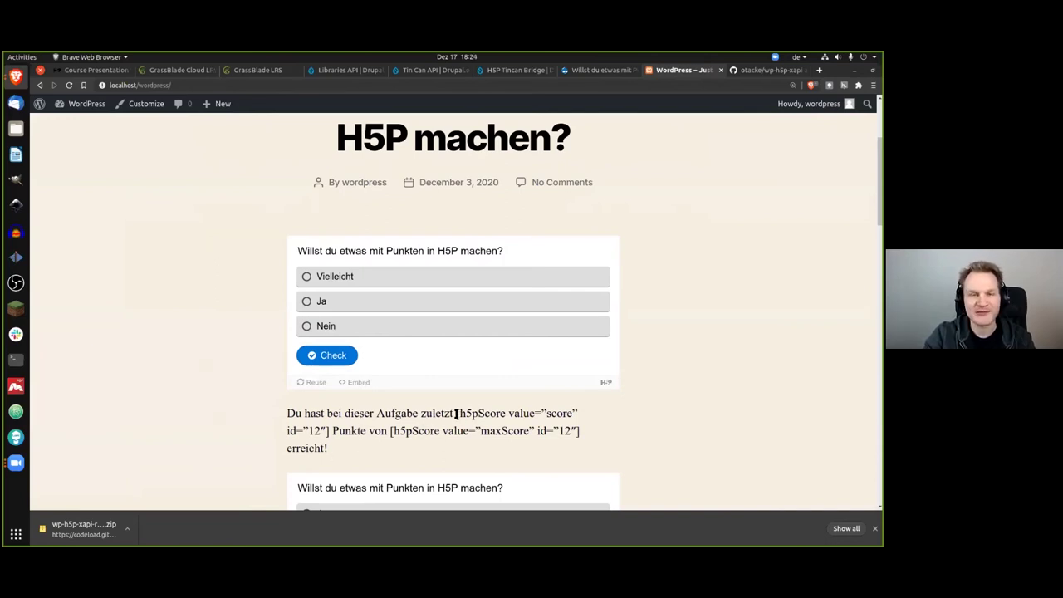
left_click_drag(455, 413, 331, 431)
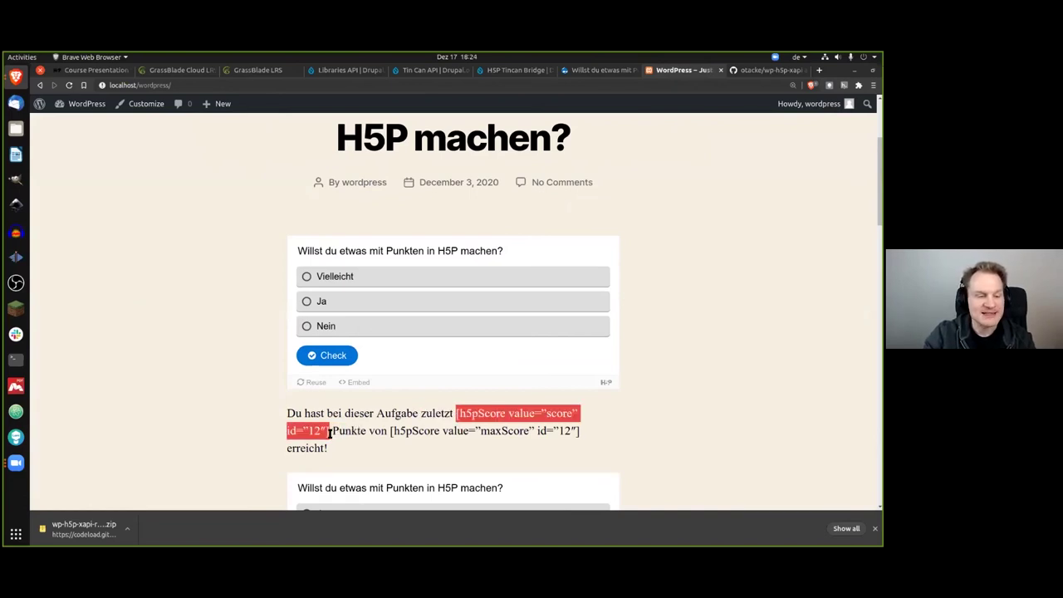
left_click(271, 323)
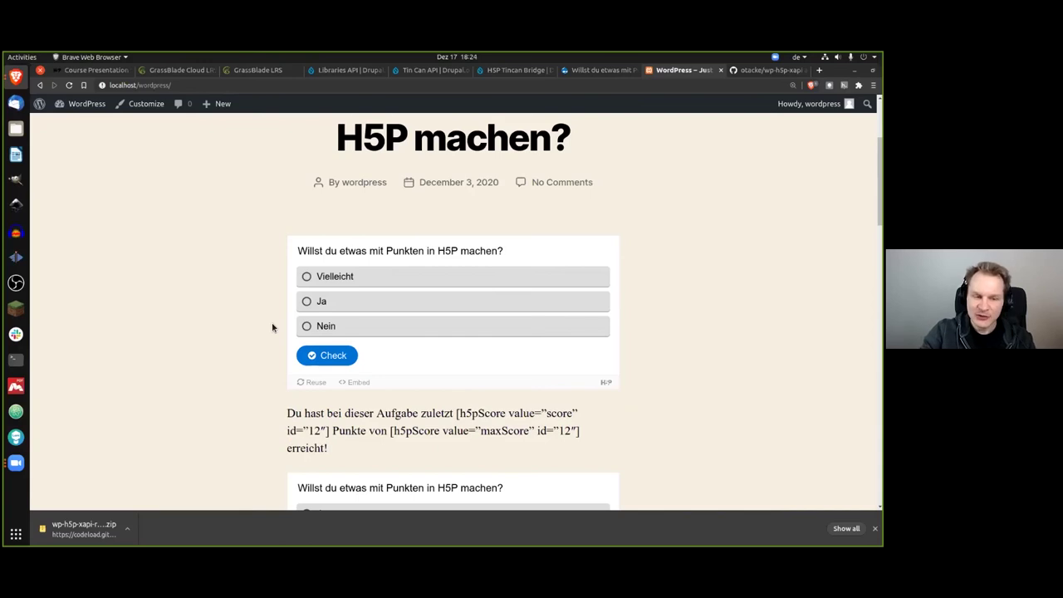
Submit the answer "Vielleicht" to the first "Willst du etwas mit Punkten in H5P machen?" question
scroll(268, 312, "down", 2)
scroll(267, 310, "up", 1)
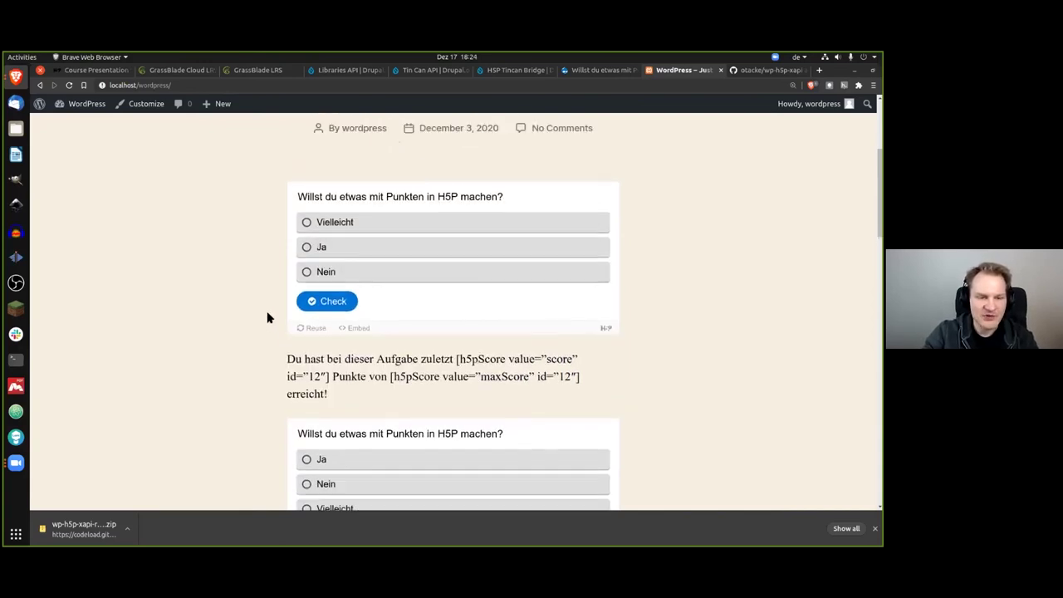
left_click(354, 234)
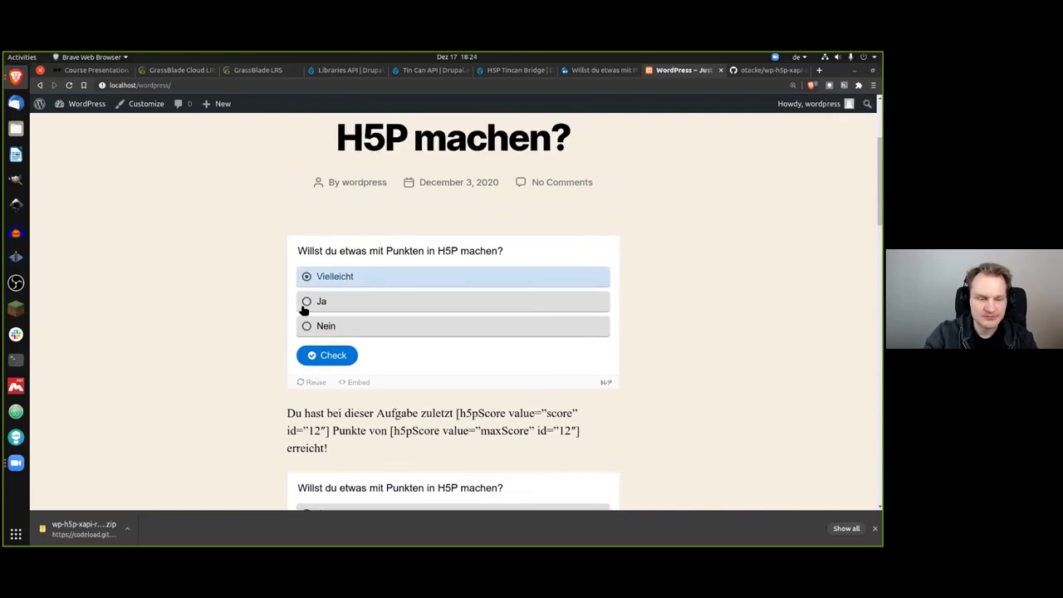
left_click(328, 355)
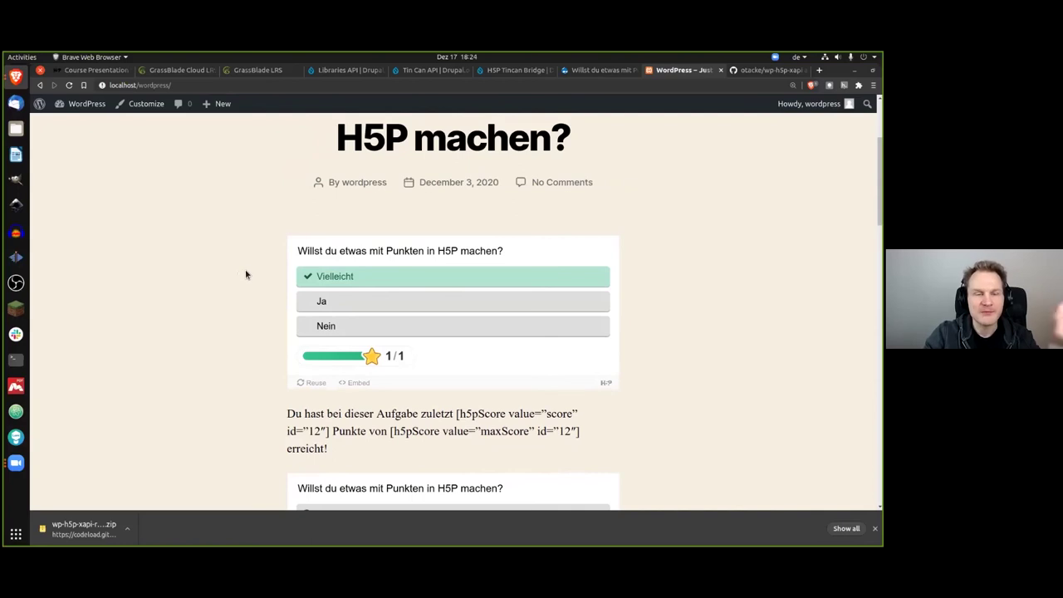
Return to the WordPress dashboard, open the H5PxAPIkatchu data table and examine the captured statements across all columns
left_click(85, 107)
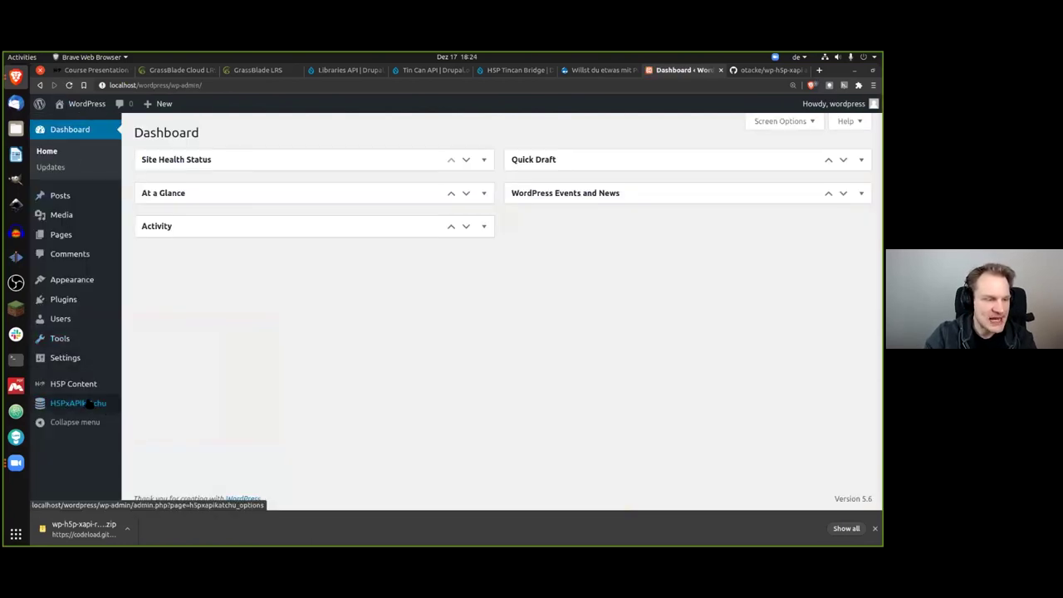
left_click(97, 406)
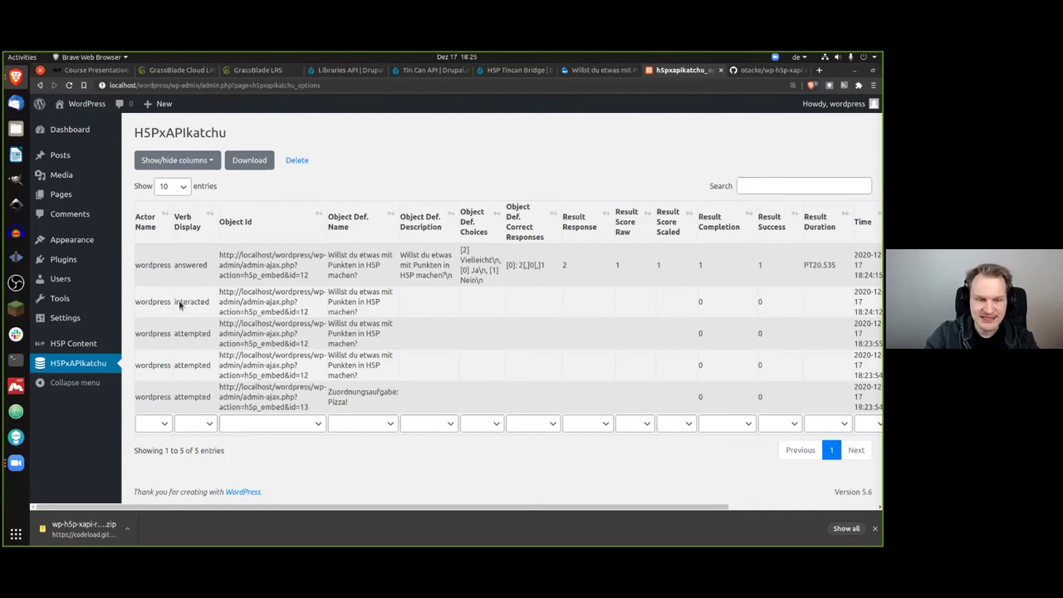
left_click_drag(334, 508, 395, 493)
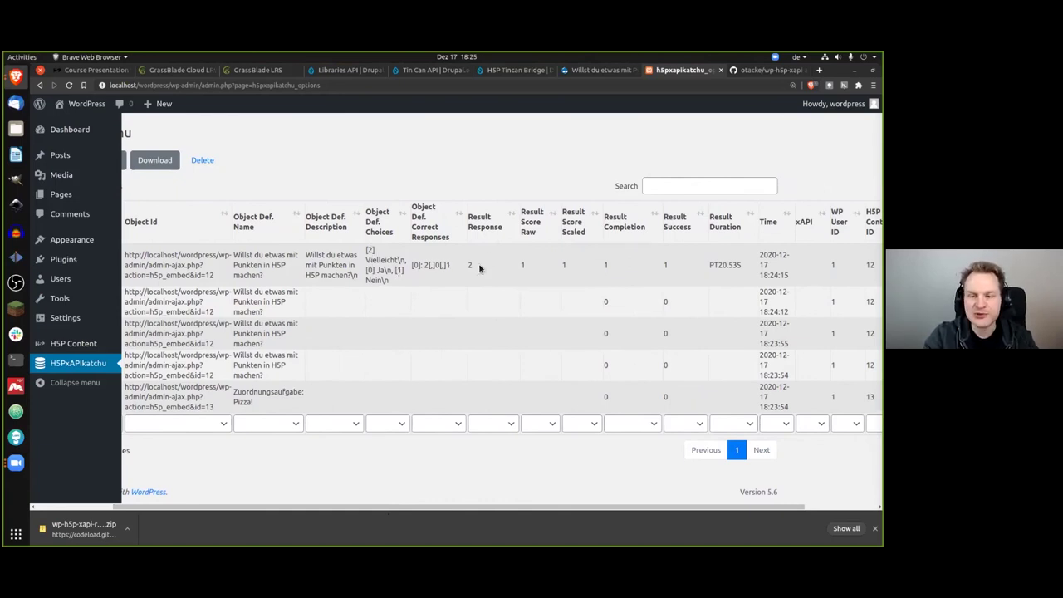
left_click_drag(465, 506, 516, 508)
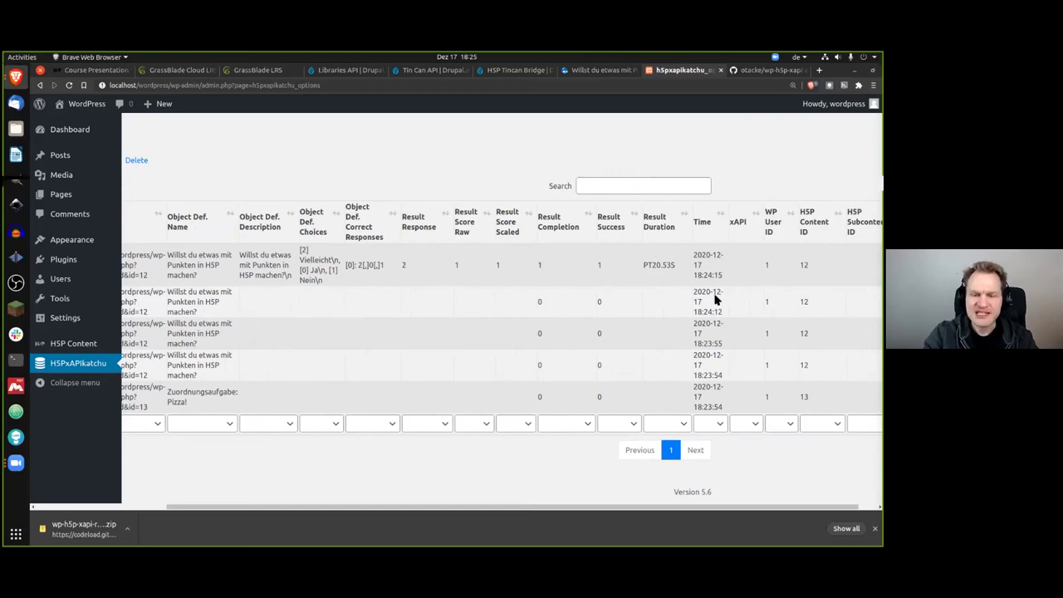
left_click_drag(513, 506, 391, 505)
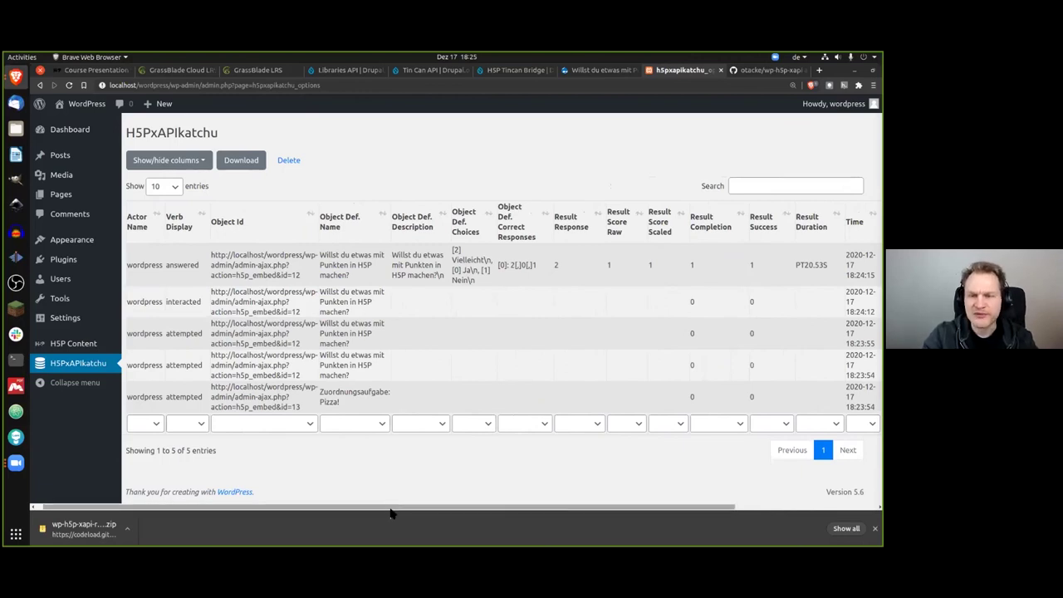
left_click_drag(389, 507, 366, 507)
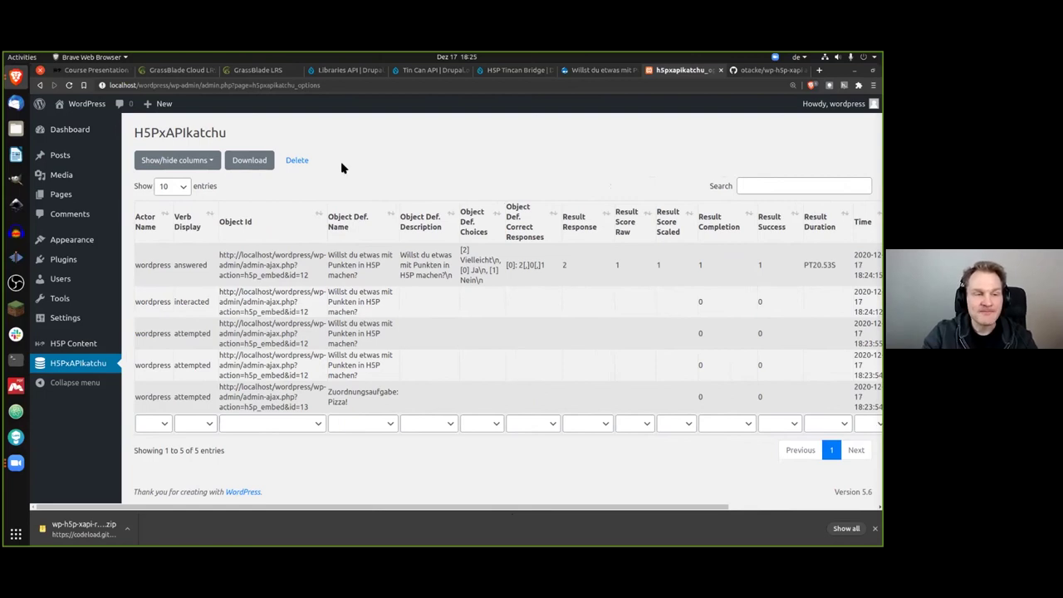
Download the captured statements to the Desktop as h5pxapikatchu-2020-12-17.csv and view the file in LibreOffice Calc using Unicode (UTF-8), closing it when done
left_click(258, 161)
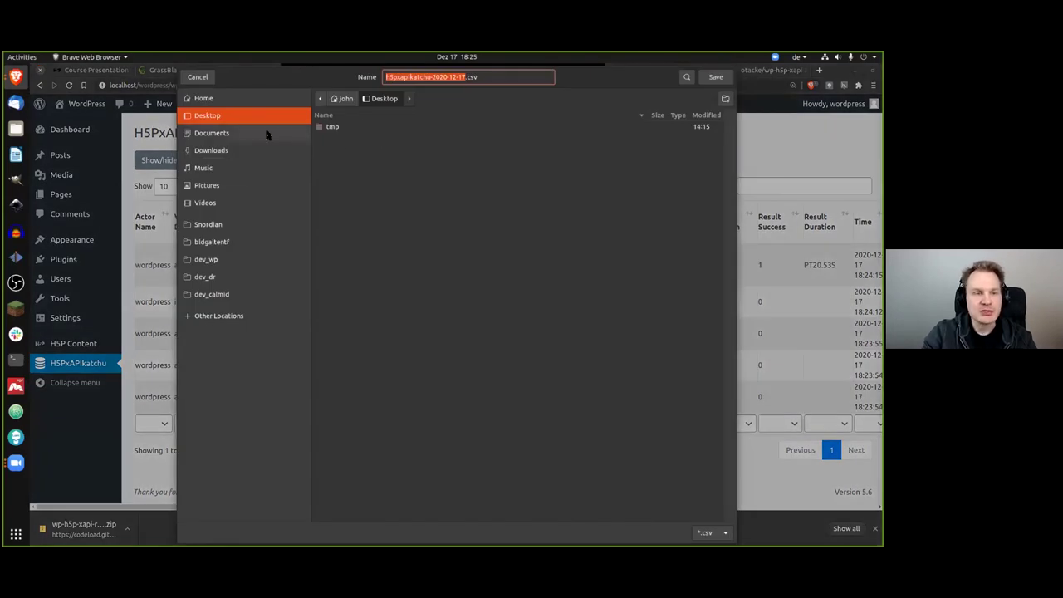
left_click(716, 78)
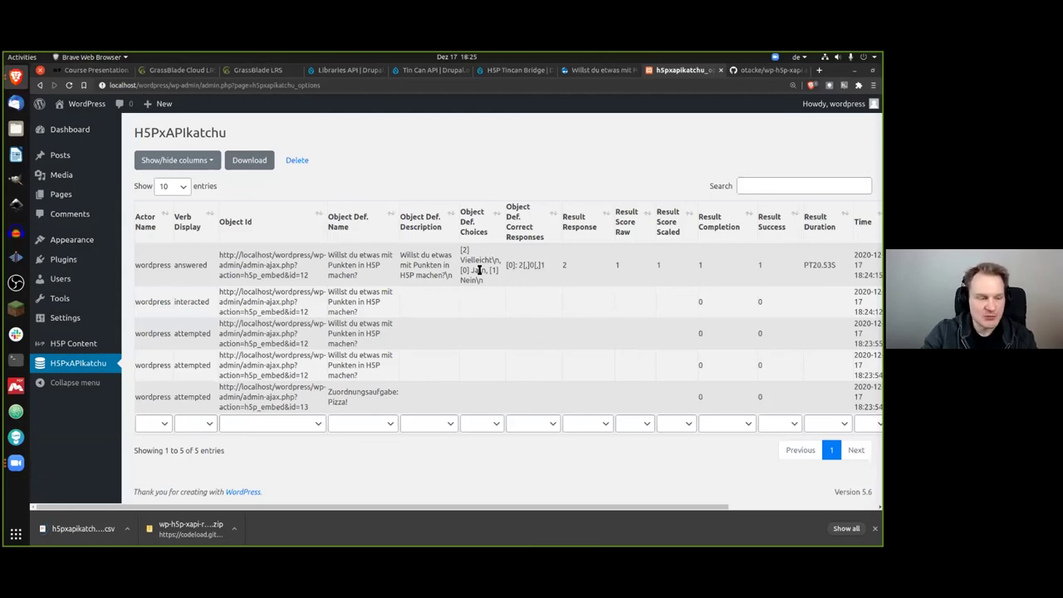
left_click(83, 529)
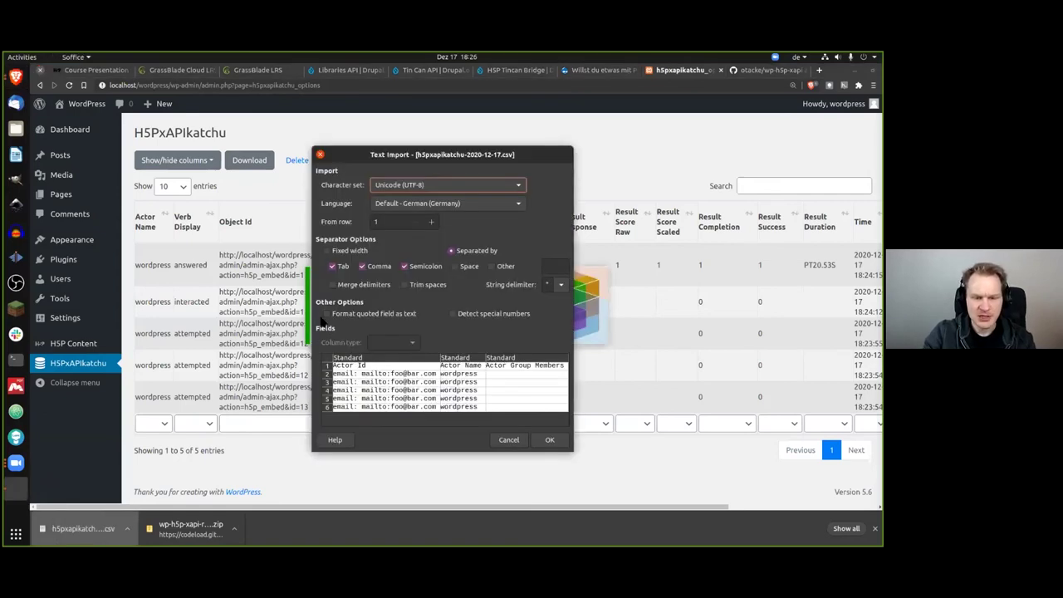
left_click(549, 440)
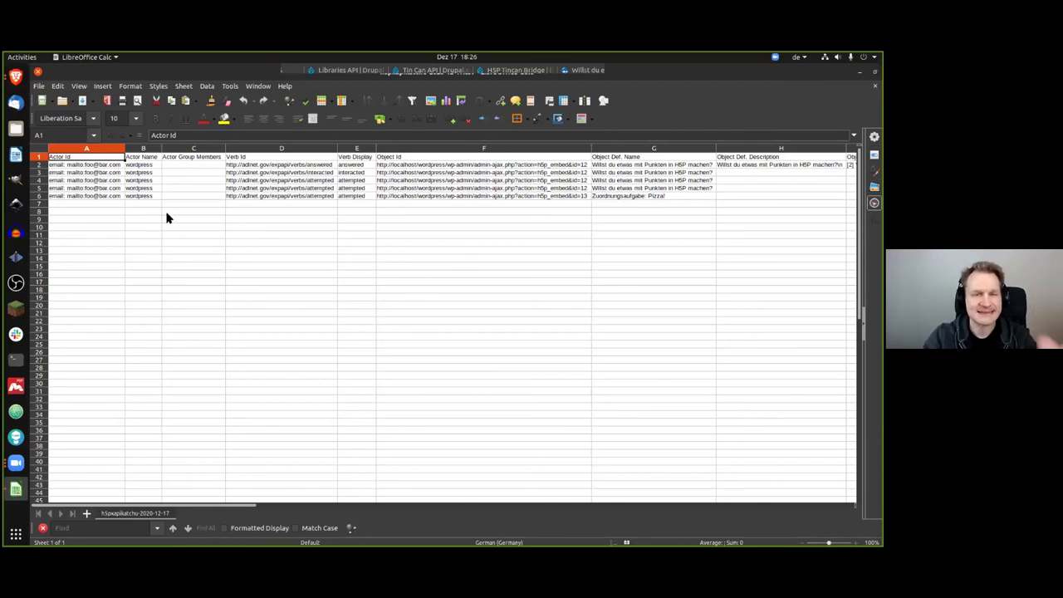
left_click(38, 74)
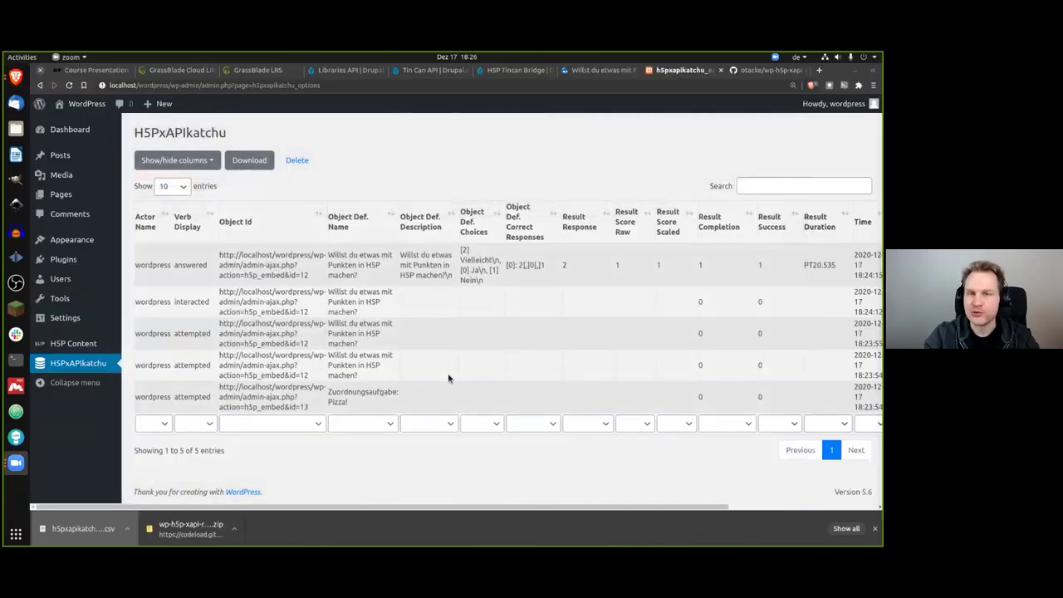